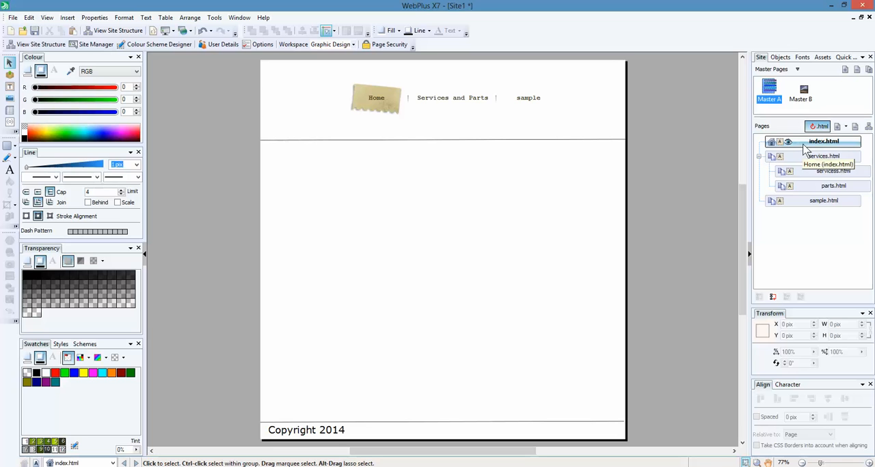
# Examine how the navigation bar appears on Master A and on the index, services and parts pages.
pyautogui.doubleClick(771, 94)
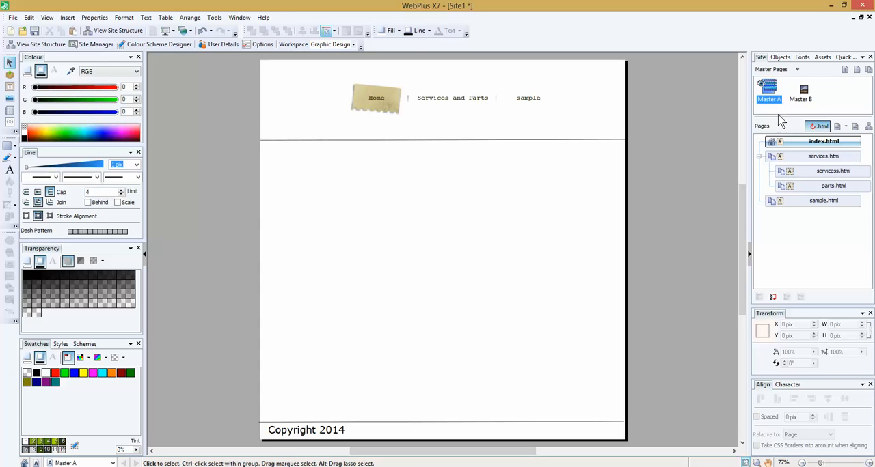
pyautogui.doubleClick(789, 158)
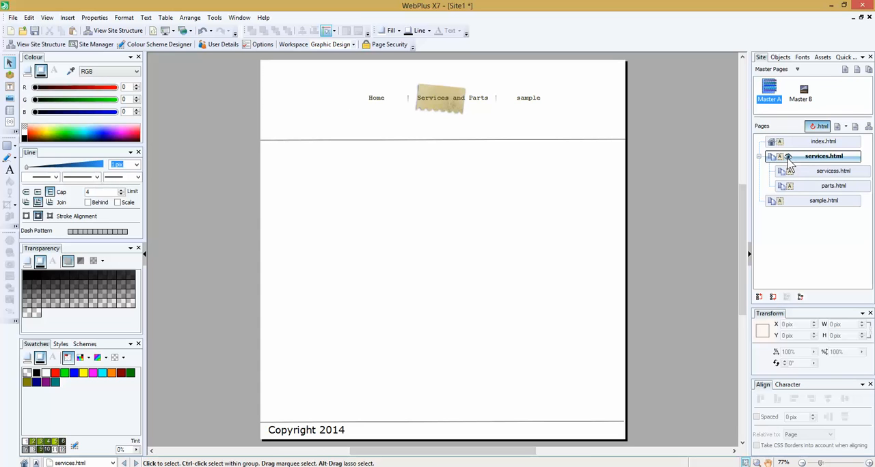
pyautogui.doubleClick(785, 142)
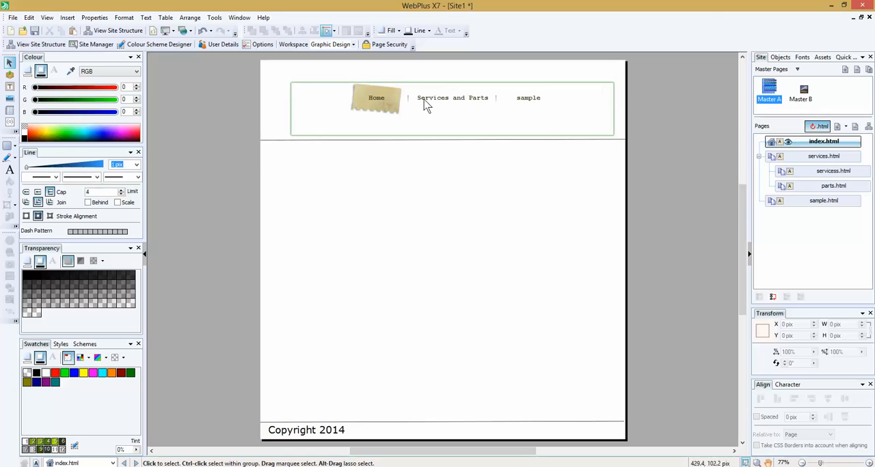
pyautogui.doubleClick(833, 187)
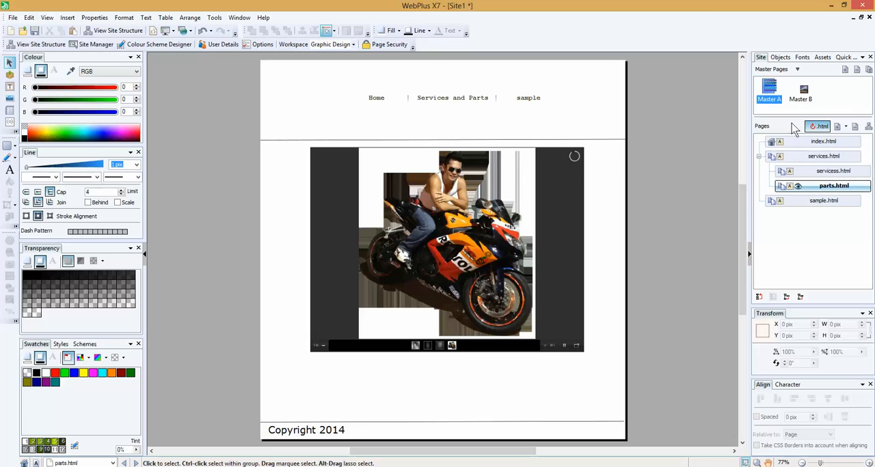
pyautogui.doubleClick(774, 98)
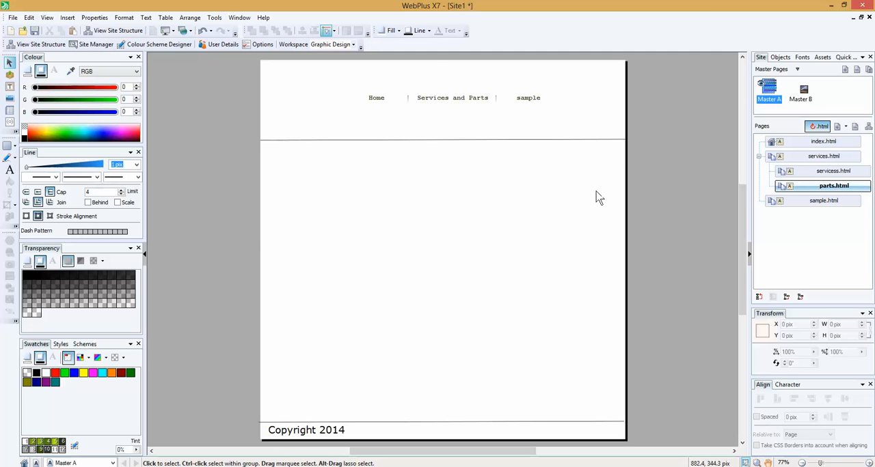
pyautogui.click(493, 103)
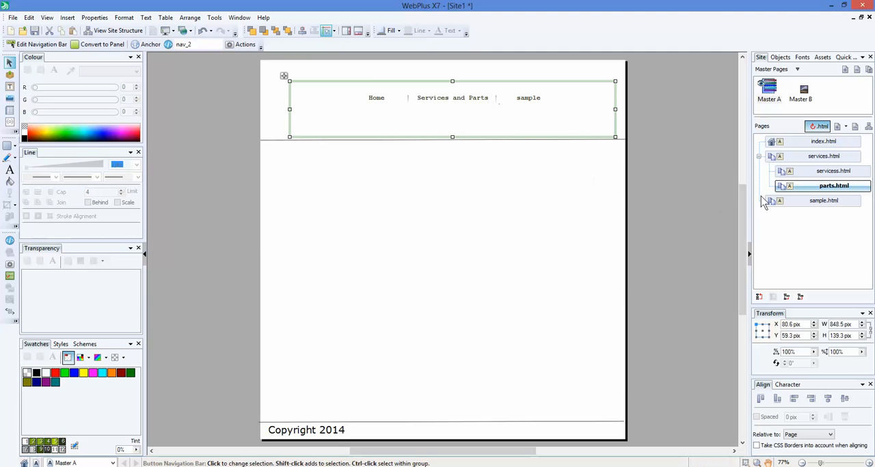
pyautogui.click(828, 143)
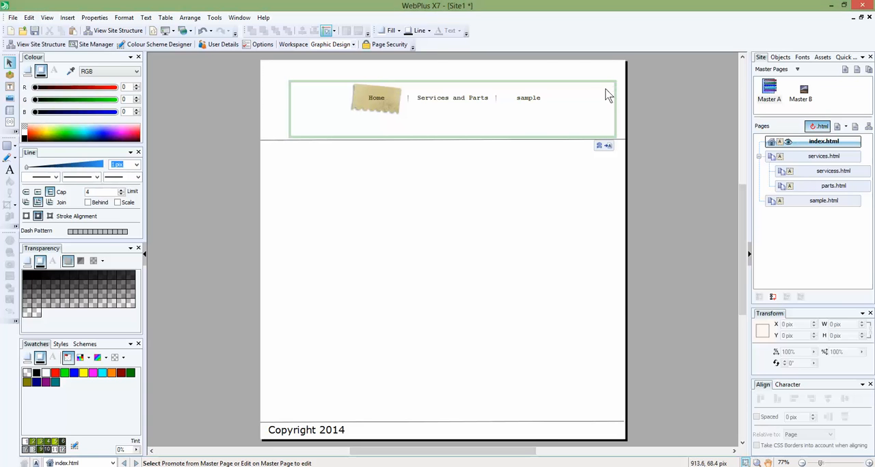
# Open Master A's navigation bar for editing and bring up its button appearance settings.
pyautogui.doubleClick(769, 95)
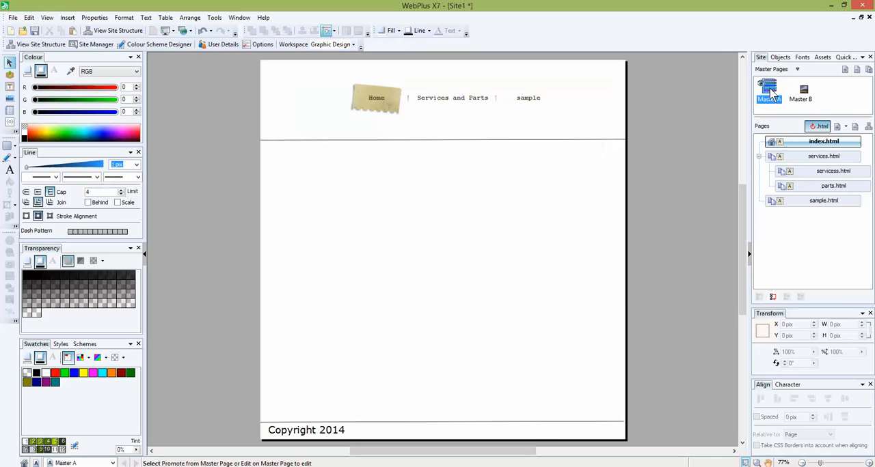
pyautogui.click(504, 107)
pyautogui.doubleClick(478, 99)
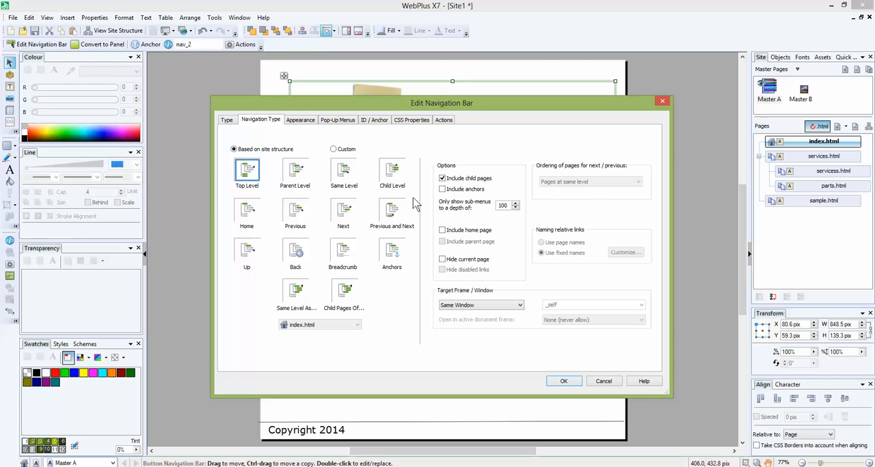
pyautogui.click(231, 121)
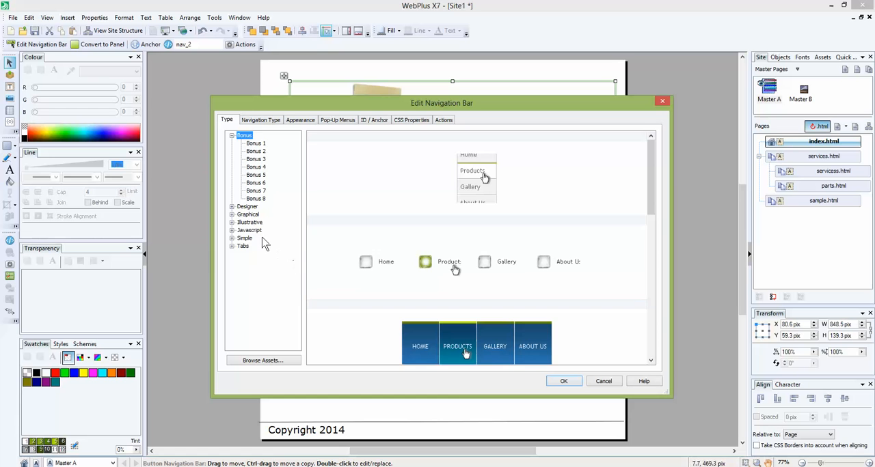
pyautogui.click(271, 122)
pyautogui.click(295, 121)
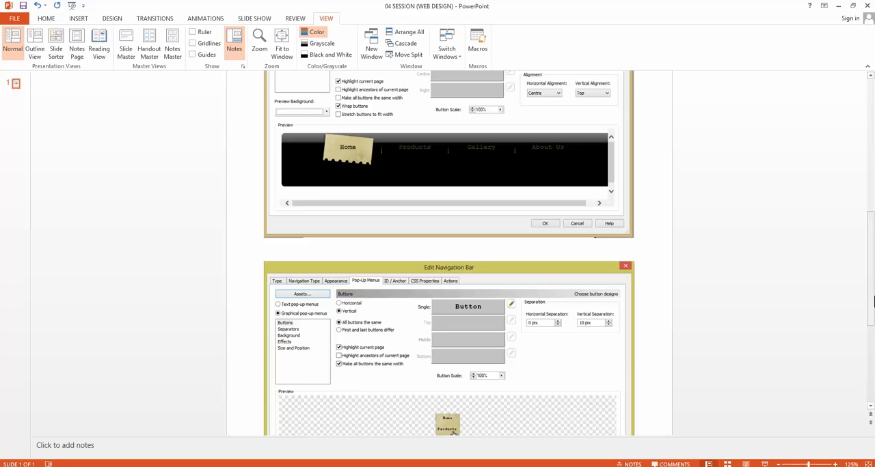
pyautogui.moveTo(870, 301); pyautogui.dragTo(868, 216)
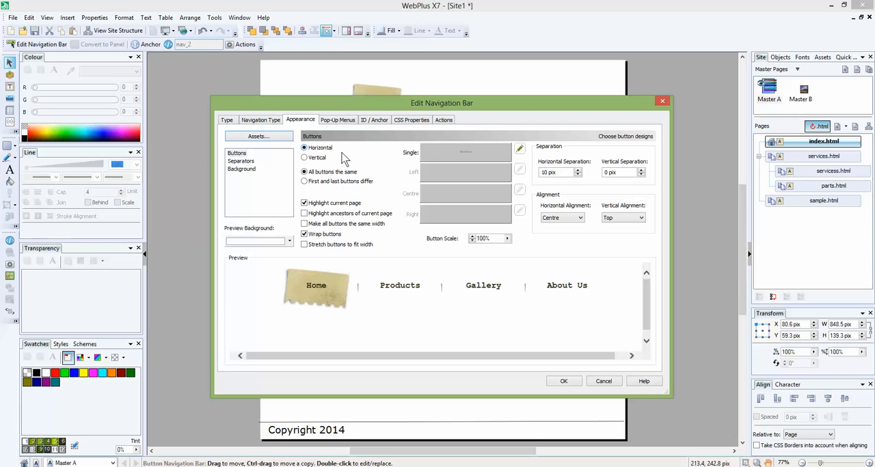
pyautogui.click(321, 159)
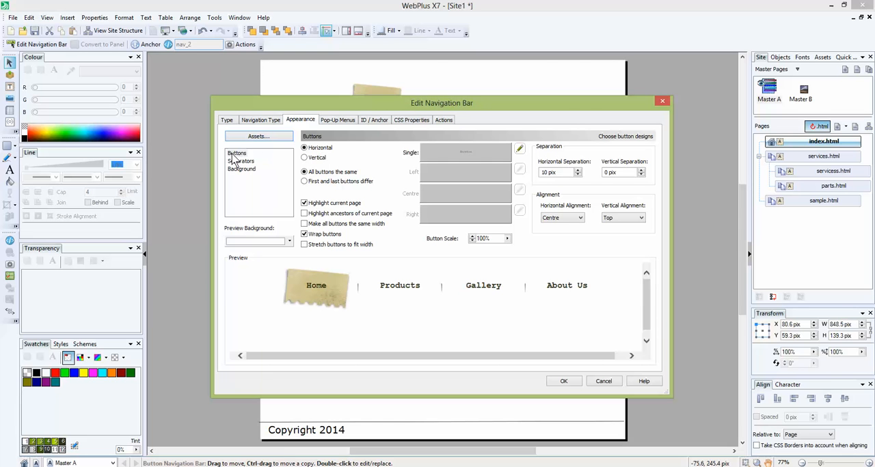
pyautogui.click(327, 149)
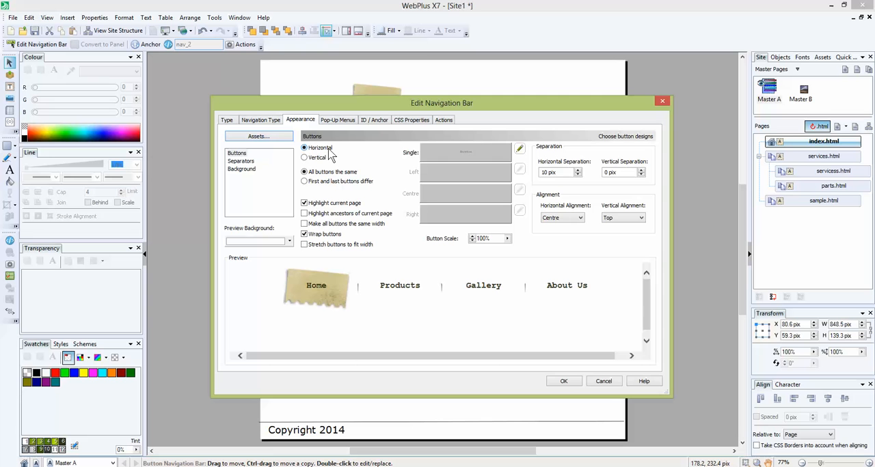
pyautogui.click(480, 156)
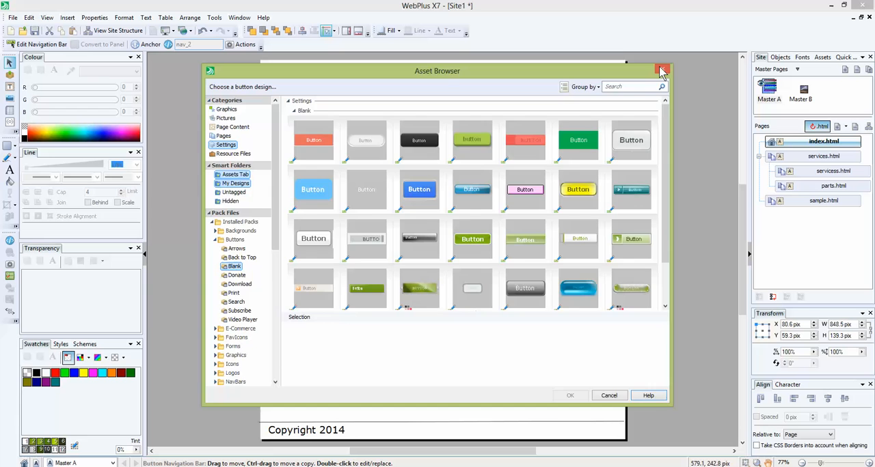
pyautogui.click(662, 71)
pyautogui.click(496, 161)
pyautogui.click(606, 392)
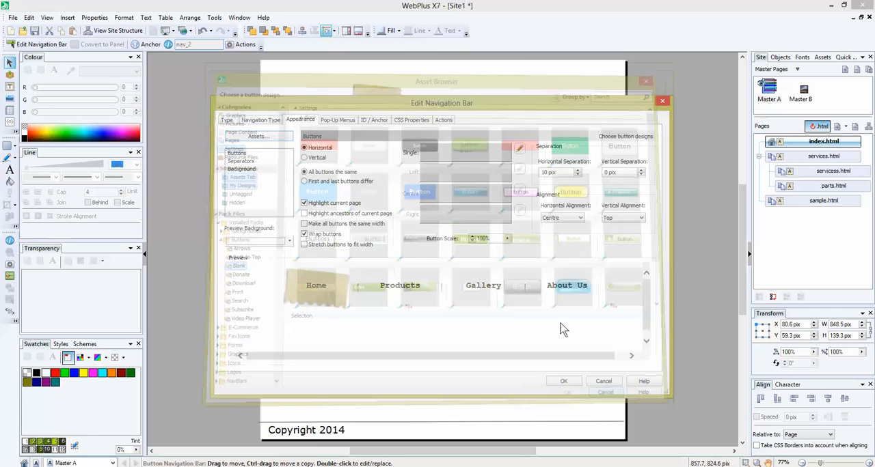
# Set the navigation bar's single button design to the glossy blue rounded blank button and preview the Products submenu.
pyautogui.click(458, 163)
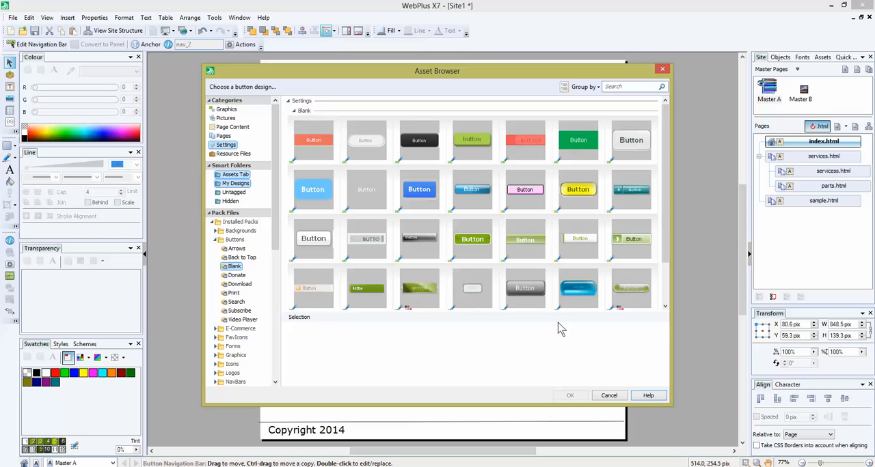
pyautogui.click(574, 303)
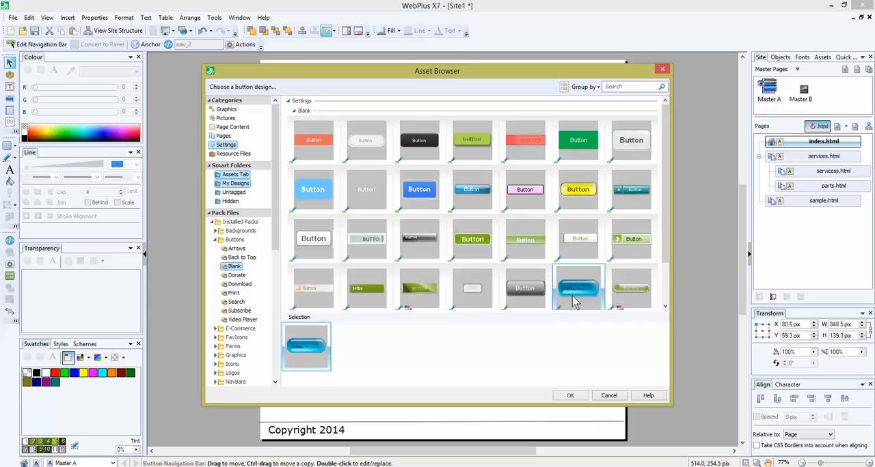
pyautogui.click(577, 401)
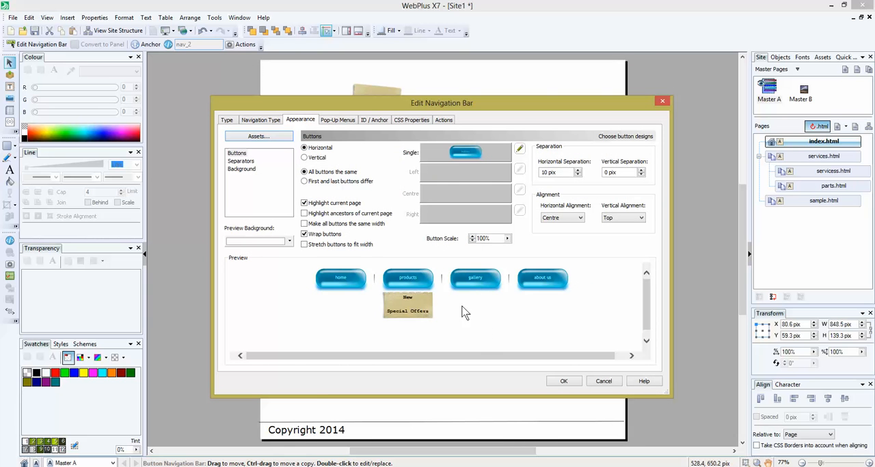
pyautogui.moveTo(407, 282)
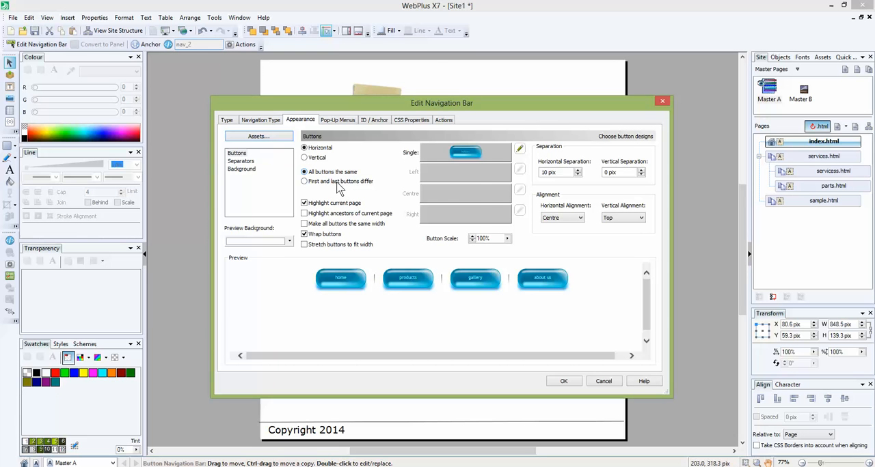
# Let the first and last buttons differ and give the left button the dark green gradient blank design.
pyautogui.click(336, 182)
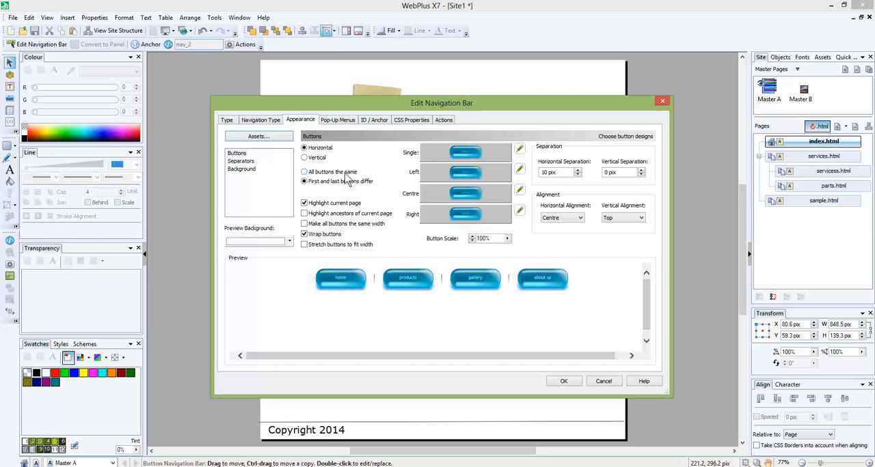
pyautogui.click(348, 173)
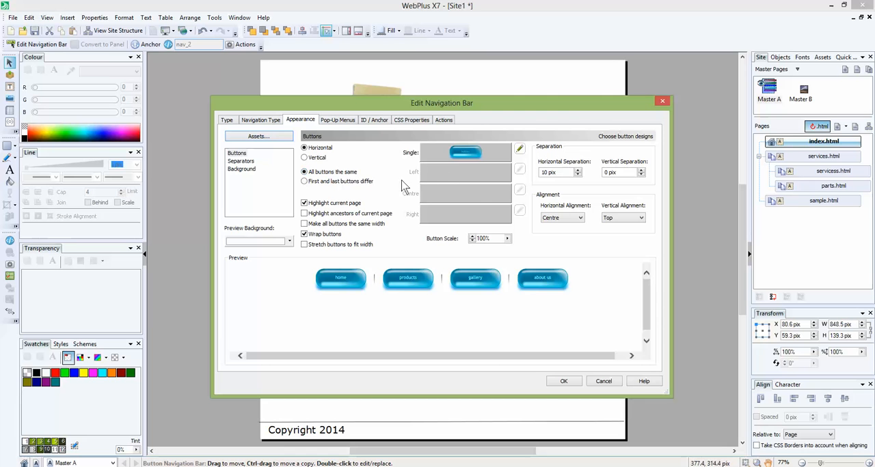
pyautogui.click(363, 184)
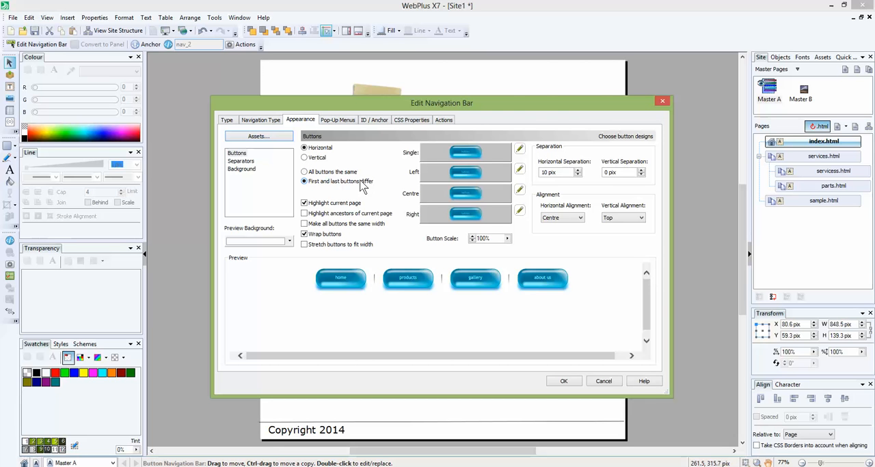
pyautogui.click(469, 176)
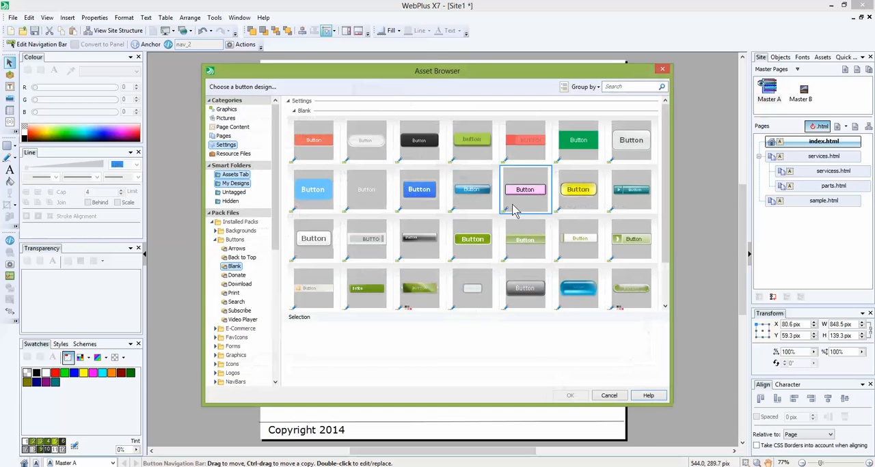
pyautogui.click(432, 292)
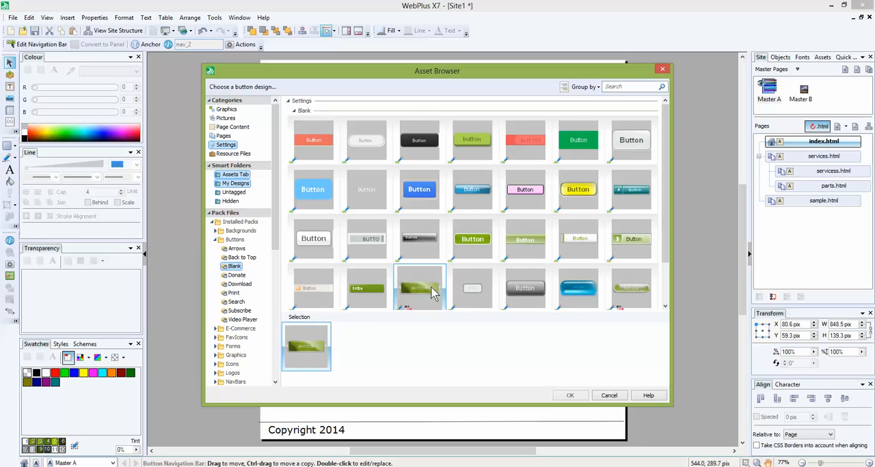
pyautogui.click(569, 396)
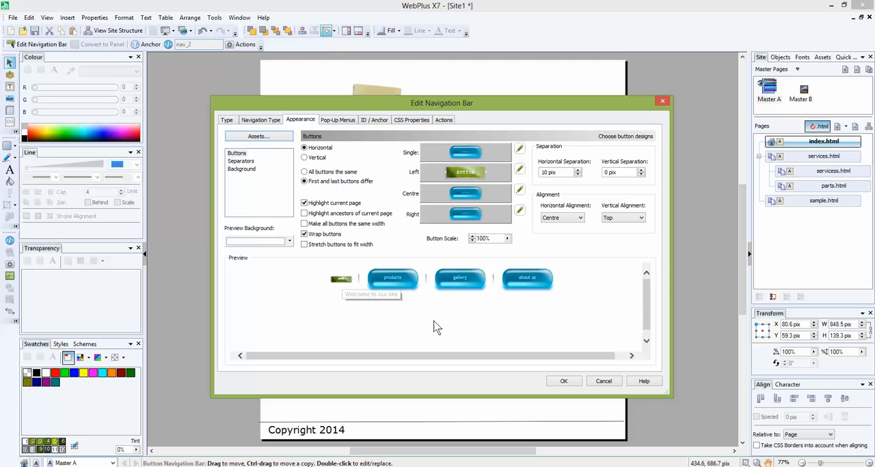
# Set the centre button design to the dark grey metallic blank button.
pyautogui.click(456, 200)
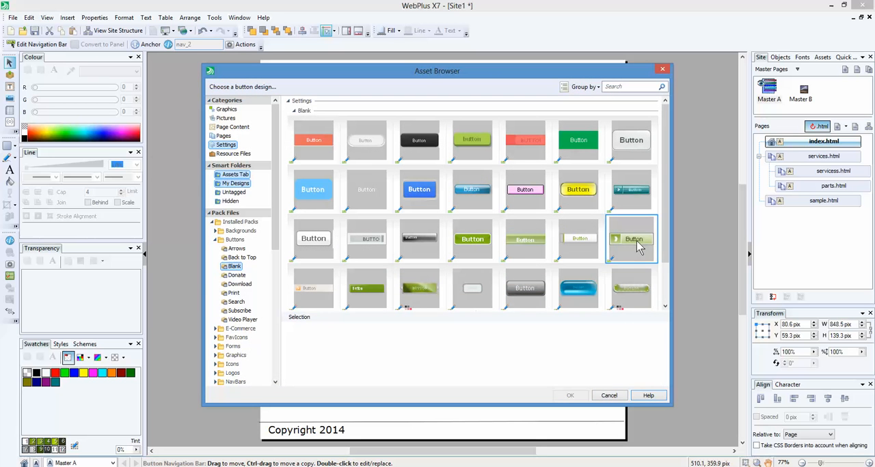
pyautogui.click(414, 247)
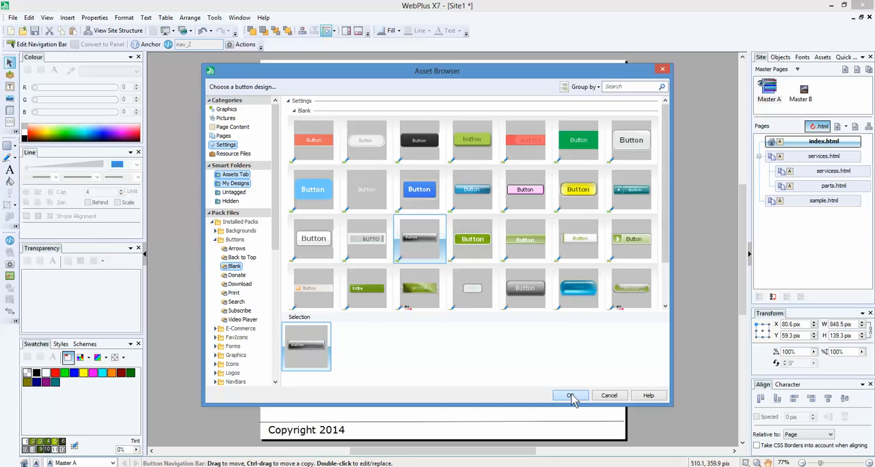
pyautogui.click(571, 396)
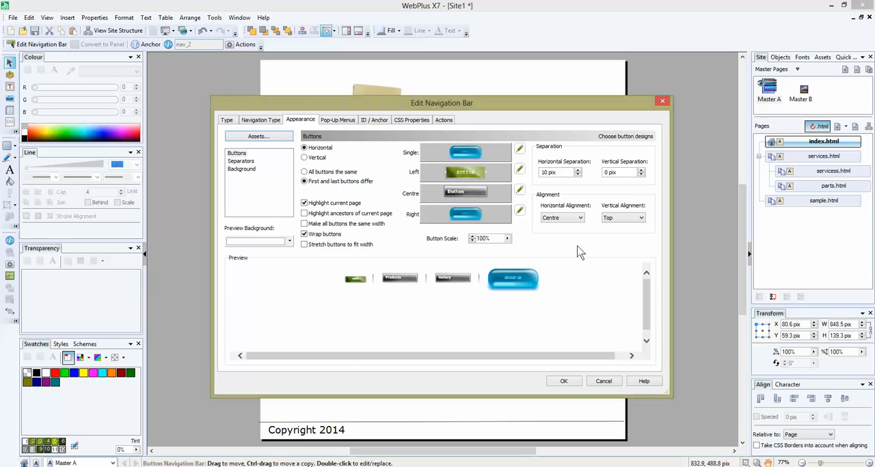
pyautogui.click(346, 206)
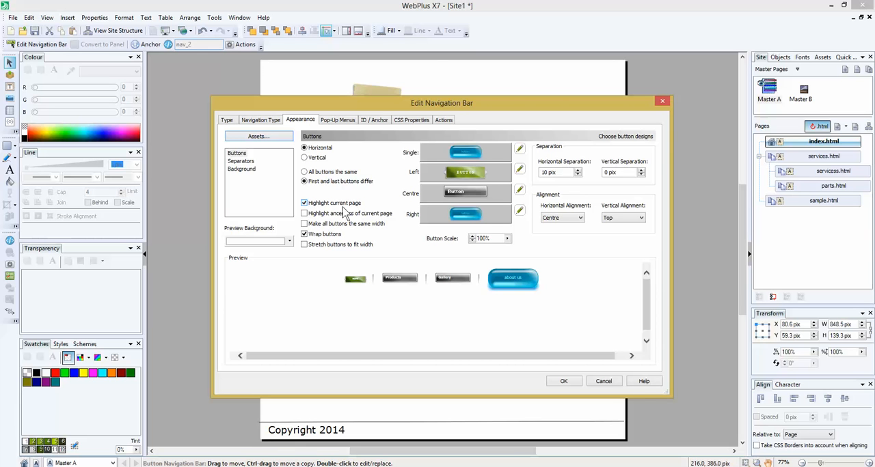
pyautogui.click(337, 216)
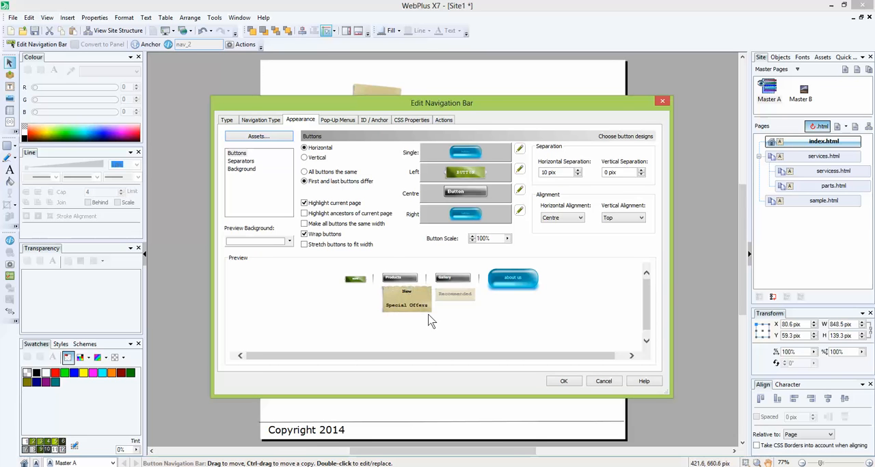
# Change the navigation bar's separator to the black S-shaped curve design.
pyautogui.click(253, 162)
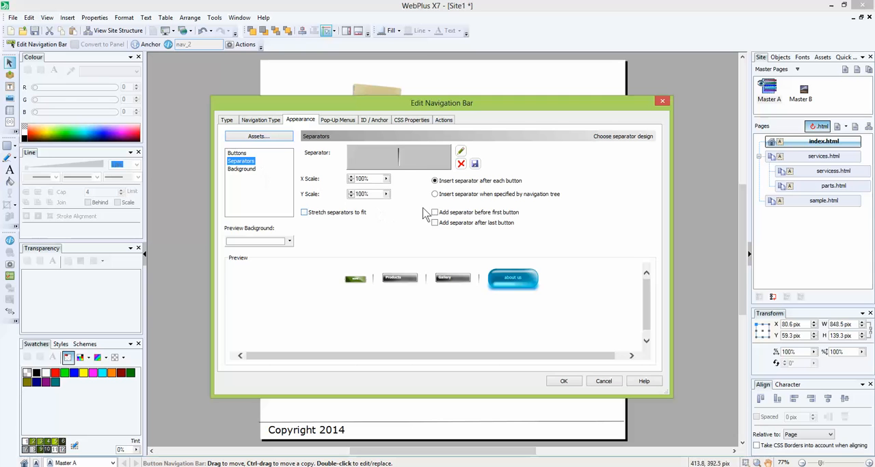
pyautogui.click(415, 167)
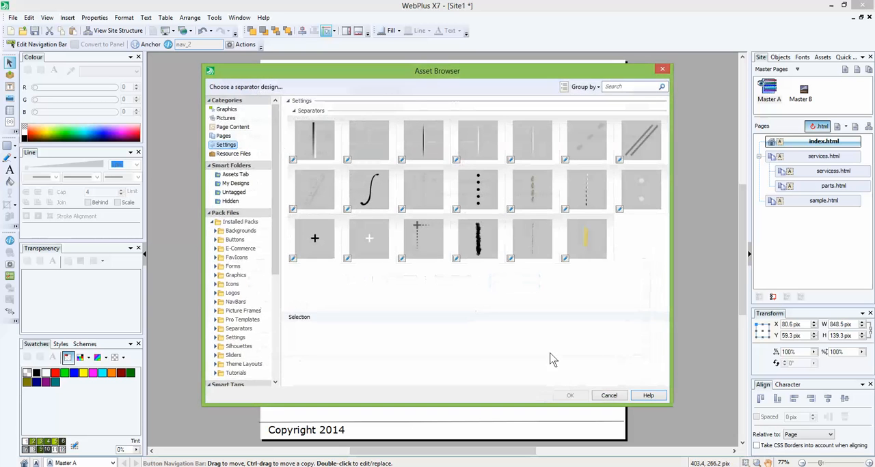
pyautogui.click(374, 192)
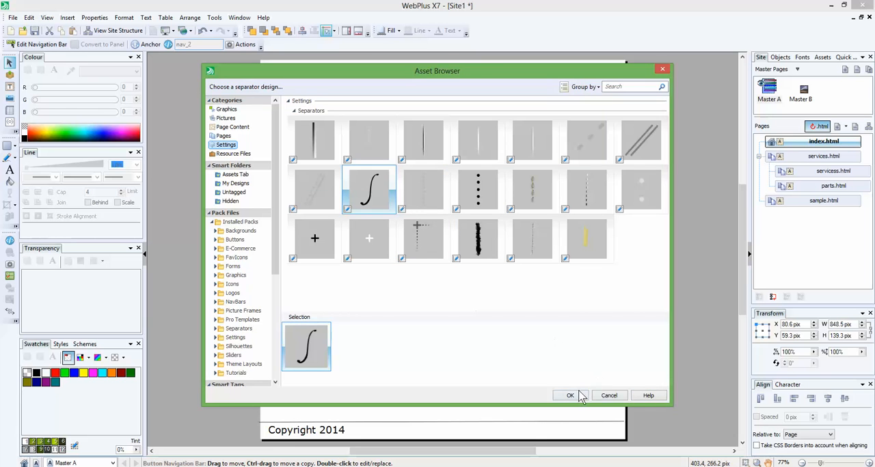
pyautogui.click(567, 396)
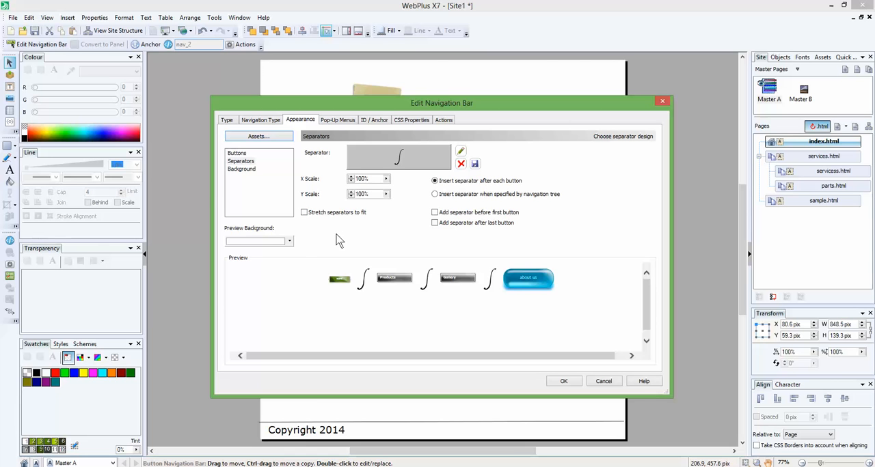
# In the navigation bar's background settings, try a green preview background and change it back to white.
pyautogui.click(250, 172)
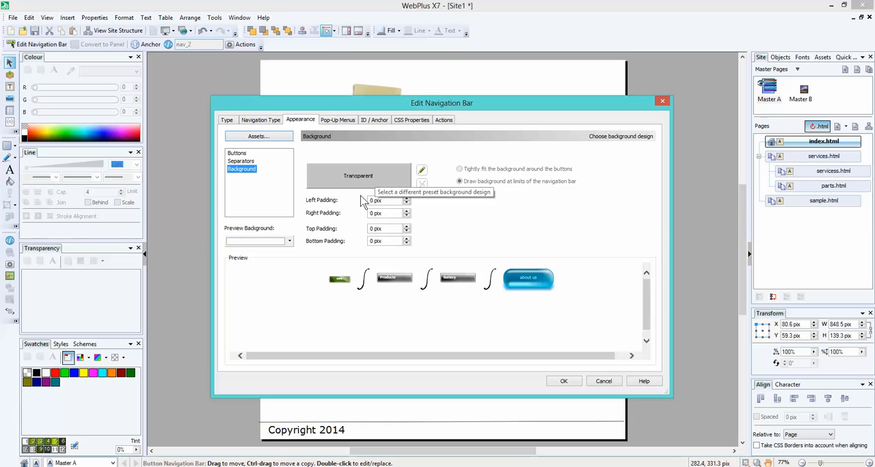
pyautogui.click(289, 241)
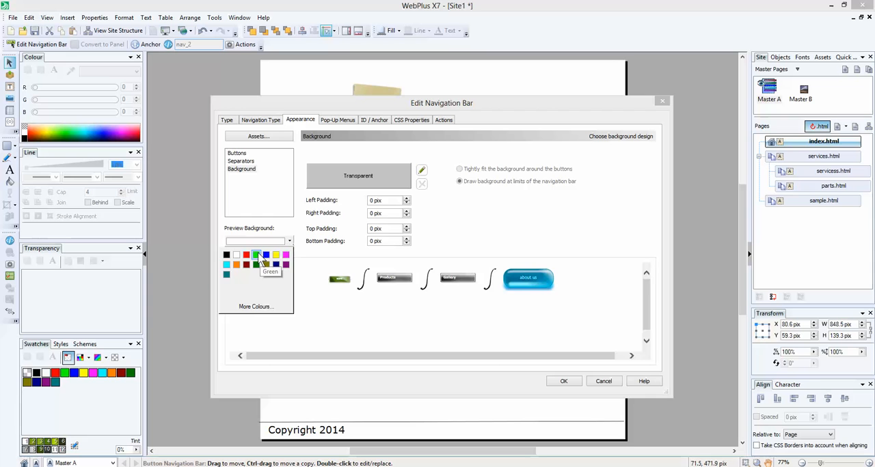
pyautogui.click(261, 258)
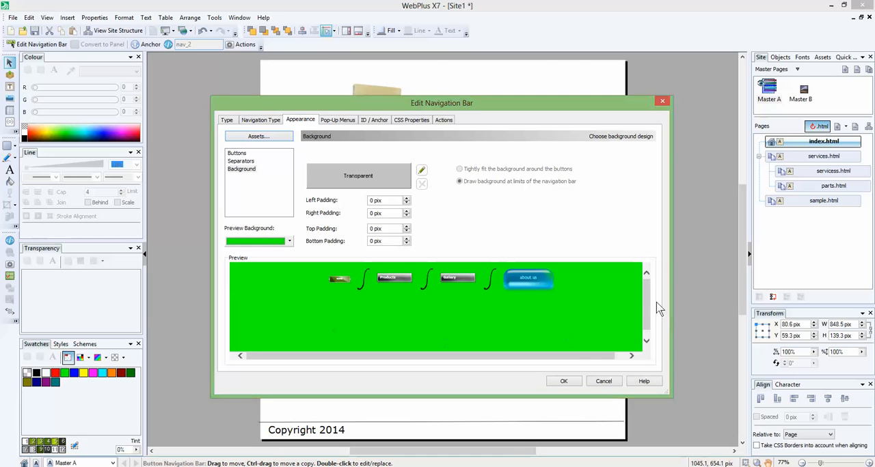
pyautogui.click(290, 242)
pyautogui.click(236, 256)
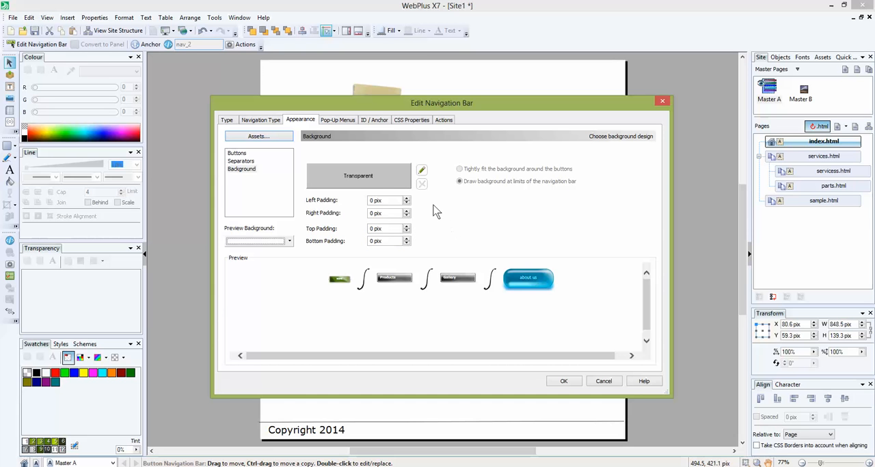
# Try the light grey rounded panel from the Graphical group as the navigation bar's background and remove it.
pyautogui.click(374, 181)
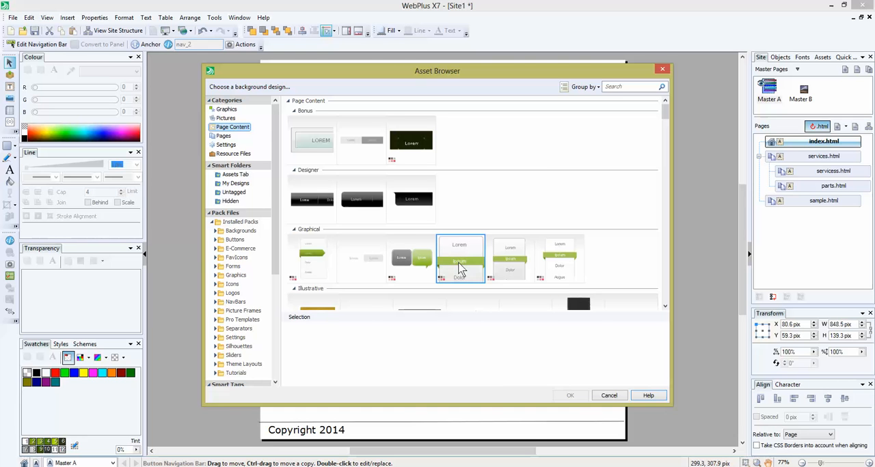
pyautogui.click(459, 268)
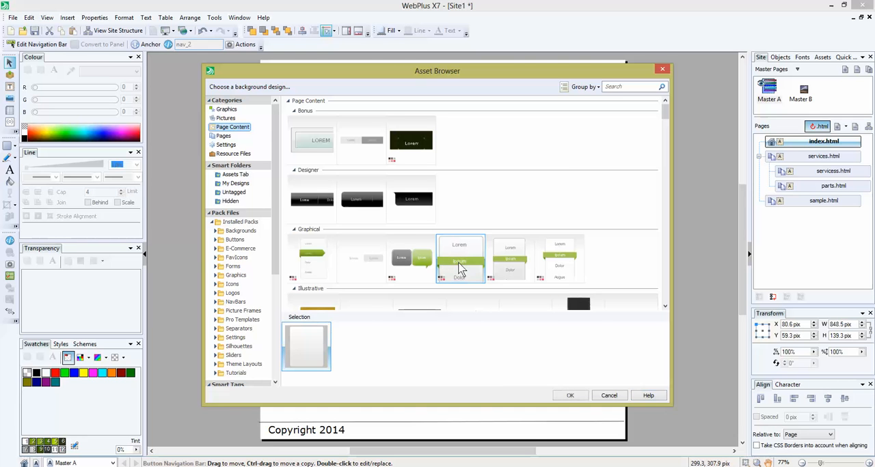
pyautogui.click(570, 397)
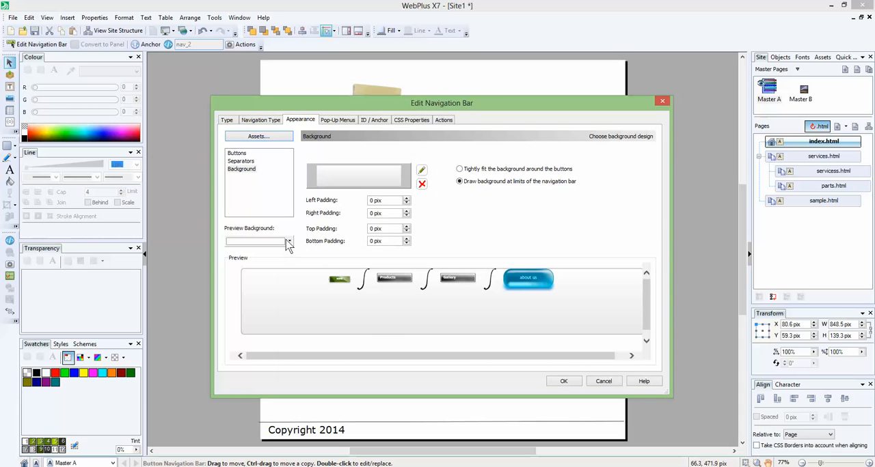
pyautogui.click(423, 185)
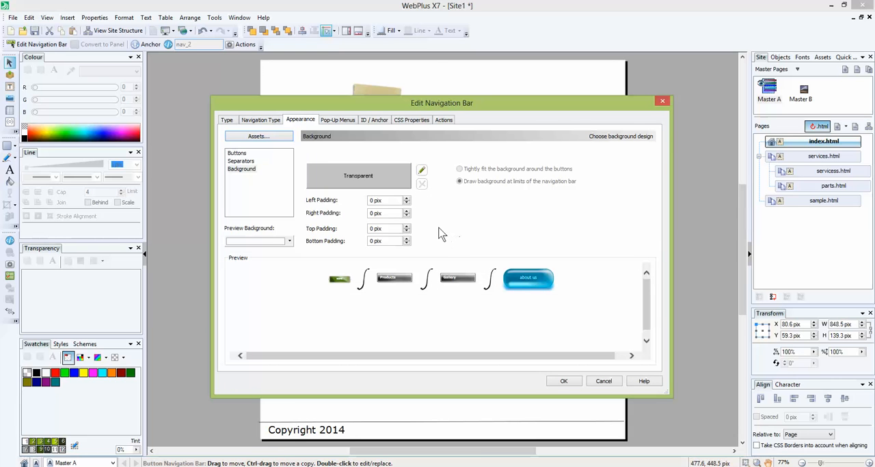
# Set the navigation bar background's left padding to 15 pix and its right padding to 13 pix.
pyautogui.click(406, 198)
pyautogui.click(406, 197)
pyautogui.click(406, 198)
pyautogui.click(405, 197)
pyautogui.click(406, 197)
pyautogui.click(407, 216)
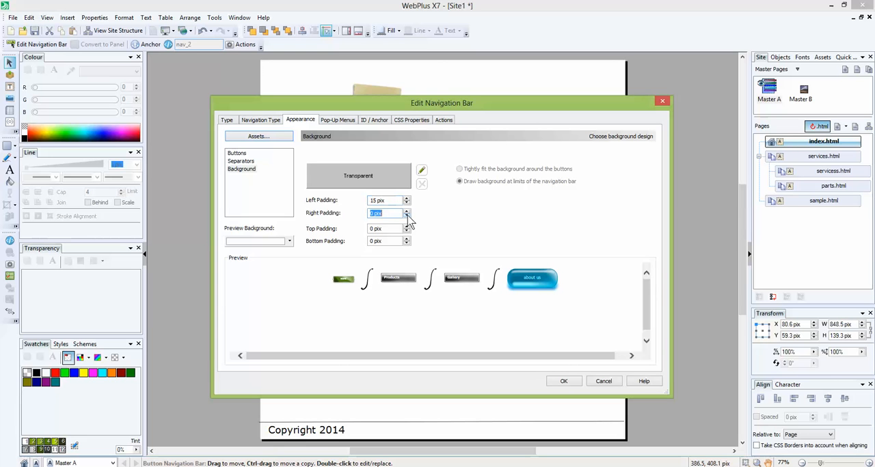
pyautogui.click(407, 215)
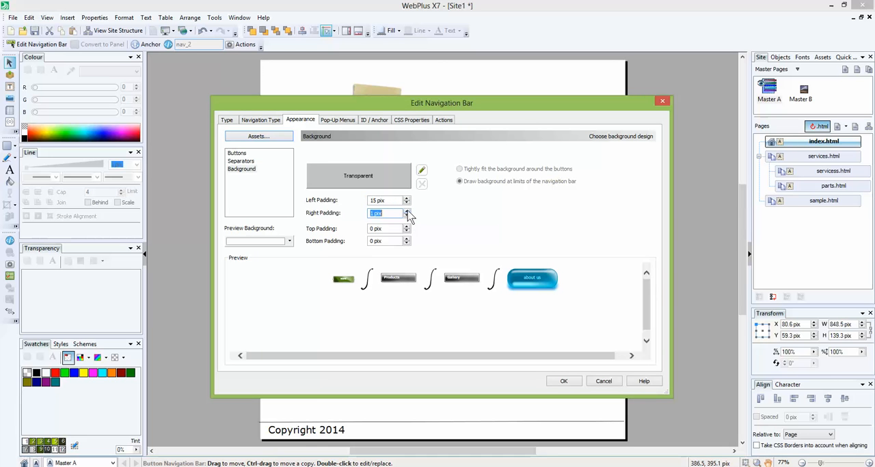
pyautogui.click(407, 214)
pyautogui.click(408, 215)
pyautogui.click(407, 211)
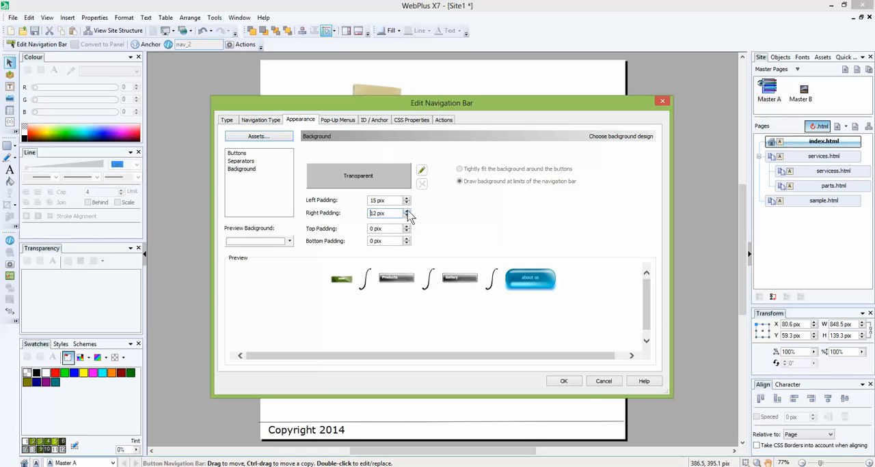
# Try a top padding of 13 pix for the navigation bar background and return it to 0 pix.
pyautogui.click(406, 228)
pyautogui.click(407, 228)
pyautogui.click(407, 228)
pyautogui.click(406, 228)
pyautogui.click(406, 226)
pyautogui.click(407, 227)
pyautogui.click(407, 227)
pyautogui.click(407, 226)
pyautogui.click(407, 227)
pyautogui.click(406, 227)
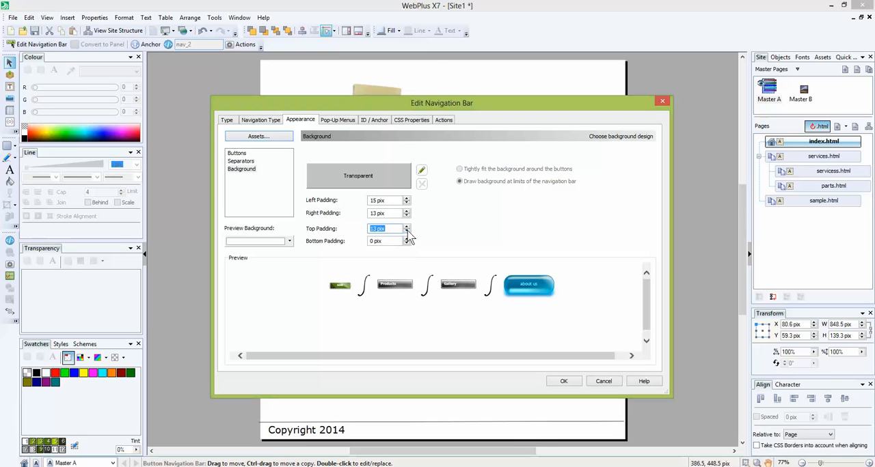
pyautogui.click(406, 231)
pyautogui.click(405, 231)
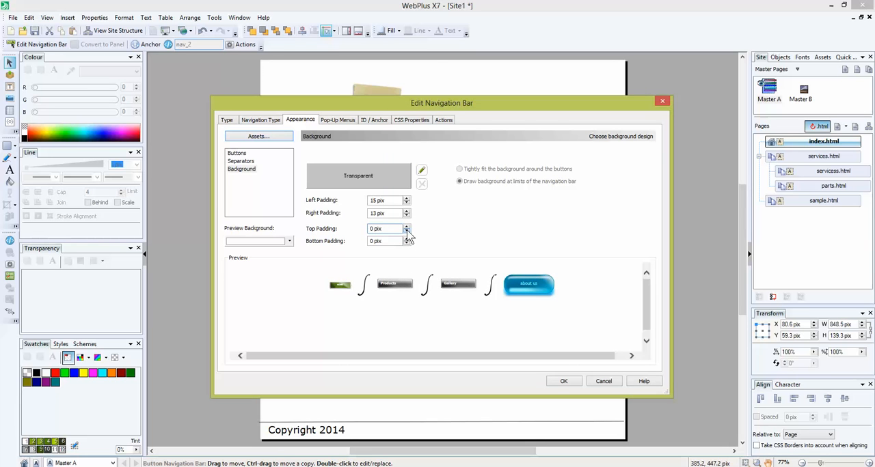
pyautogui.click(407, 232)
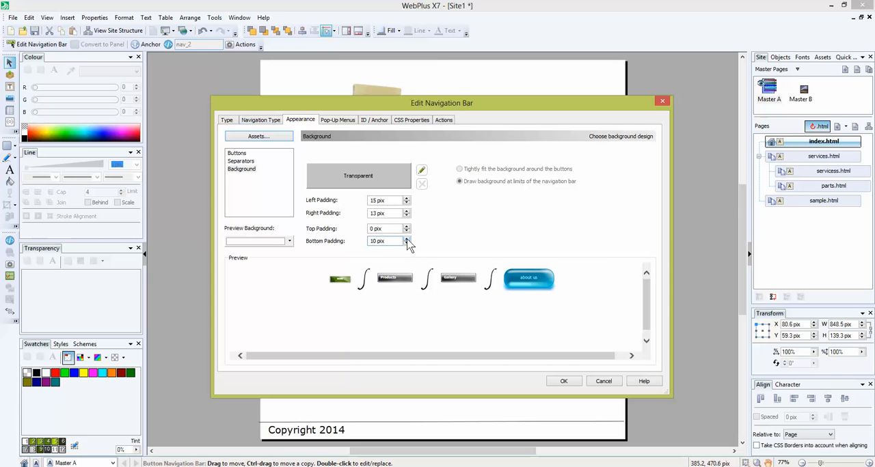
# Set the background's bottom padding to 20 pix and review the button, separator and background settings.
pyautogui.click(407, 239)
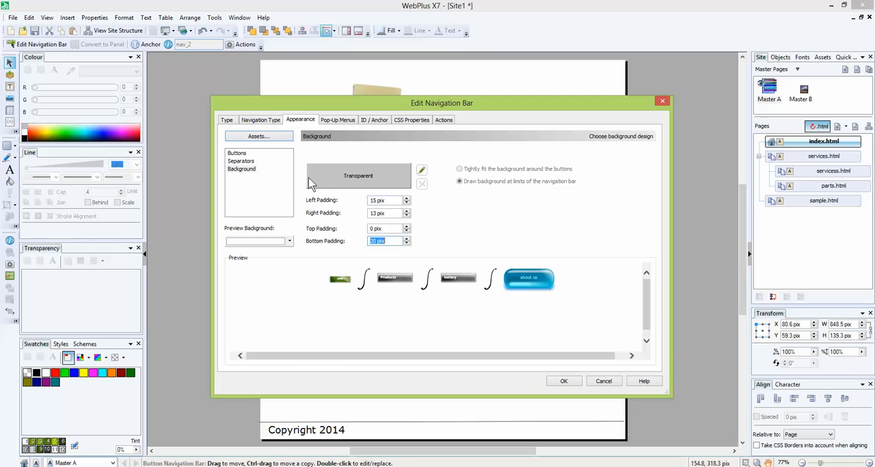
pyautogui.click(238, 153)
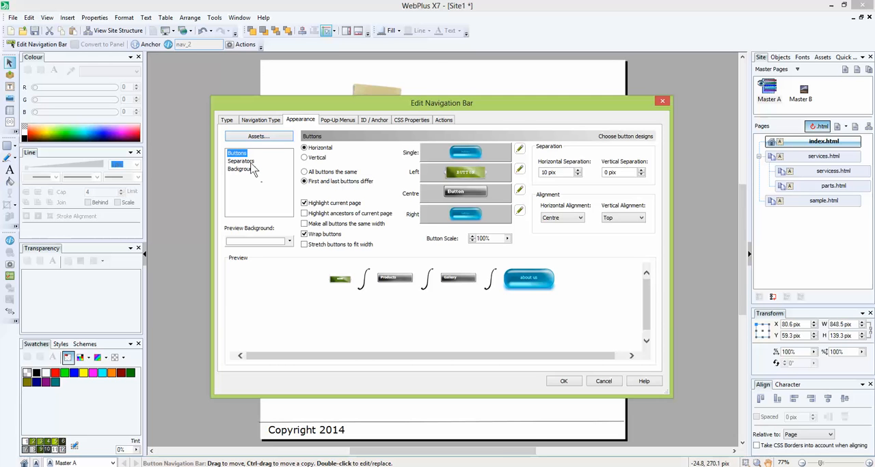
pyautogui.click(248, 161)
pyautogui.click(243, 169)
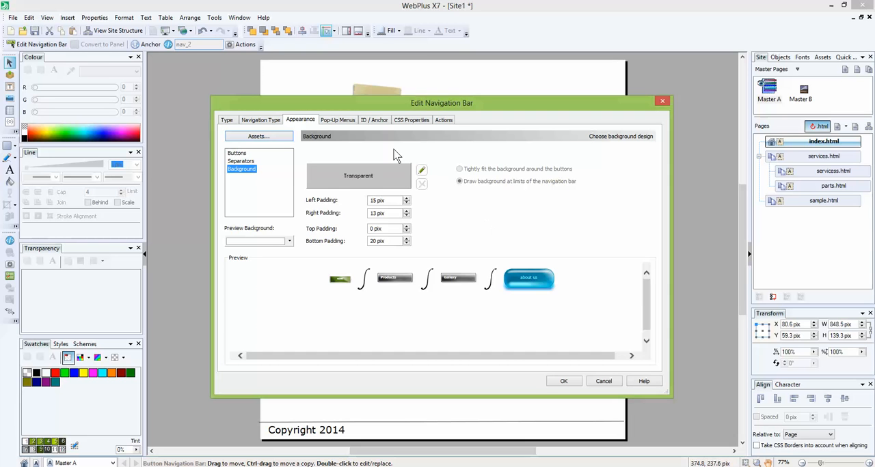
# Try a horizontal layout for the navigation bar's pop-up menu buttons and return them to vertical.
pyautogui.click(345, 122)
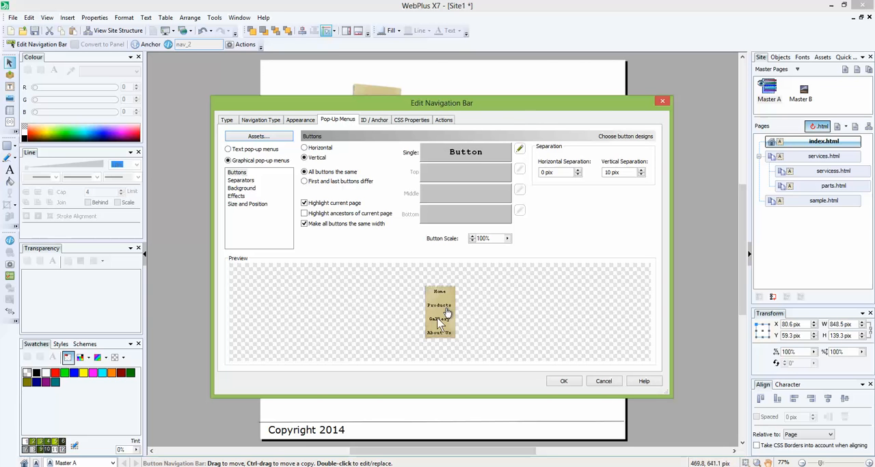
pyautogui.moveTo(506, 106); pyautogui.dragTo(527, 172)
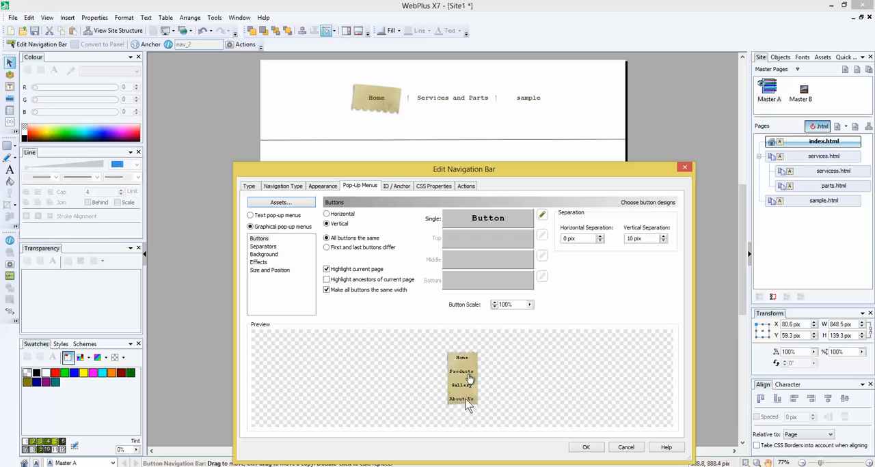
pyautogui.moveTo(551, 172); pyautogui.dragTo(557, 100)
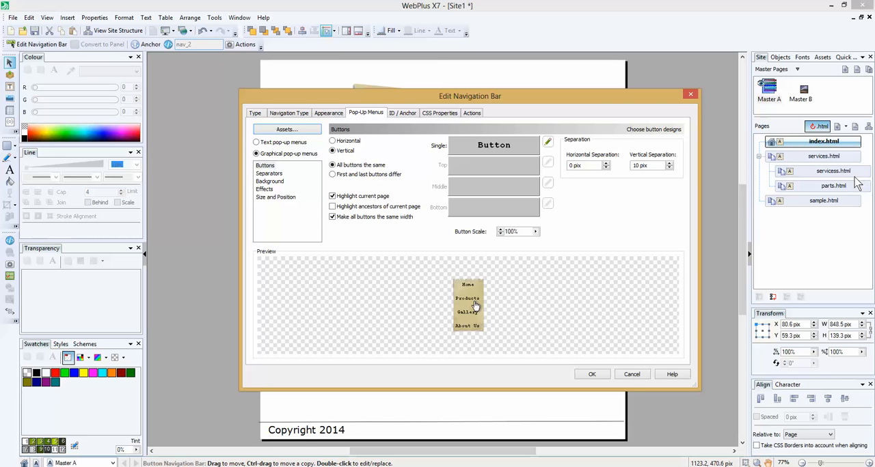
pyautogui.moveTo(585, 103); pyautogui.dragTo(584, 162)
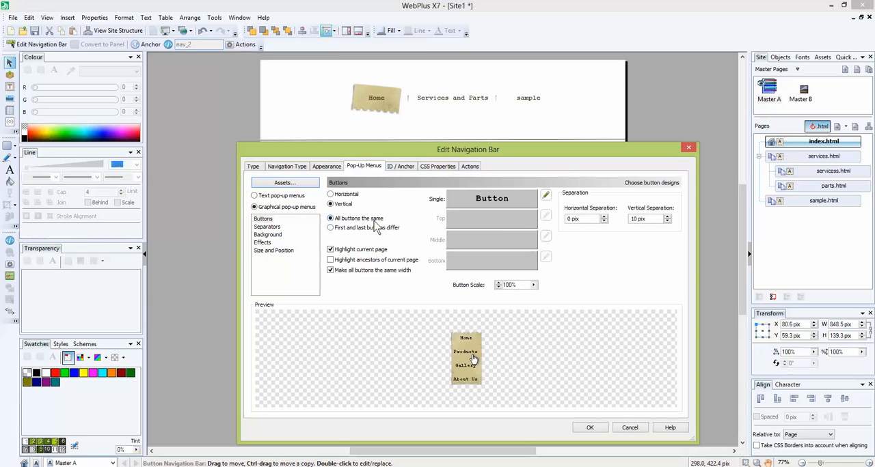
pyautogui.click(352, 196)
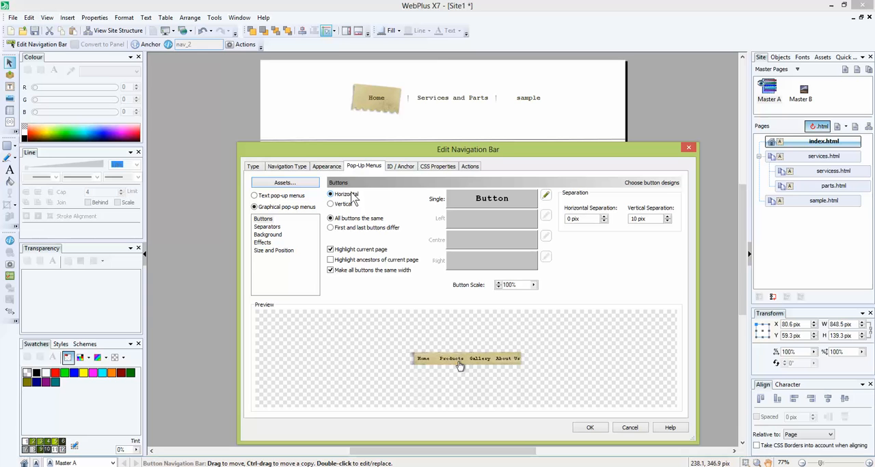
pyautogui.click(342, 204)
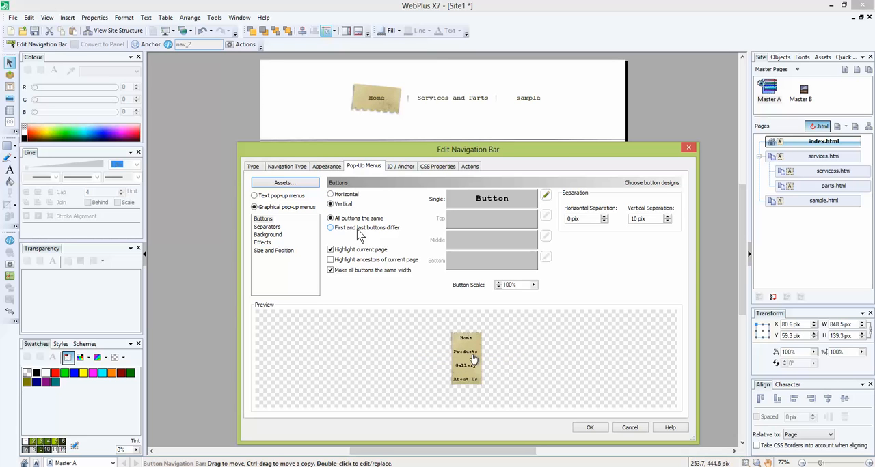
# Add the thick, rough black vertical stroke design as the separator between the pop-up menu buttons.
pyautogui.click(273, 227)
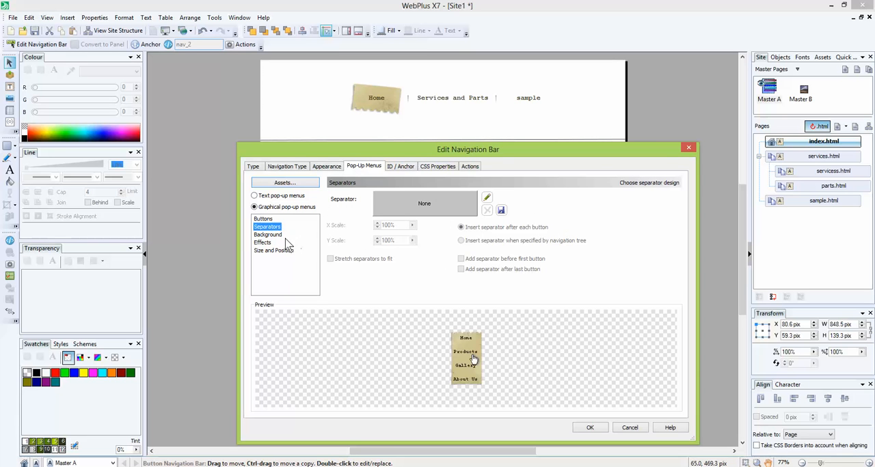
pyautogui.click(455, 205)
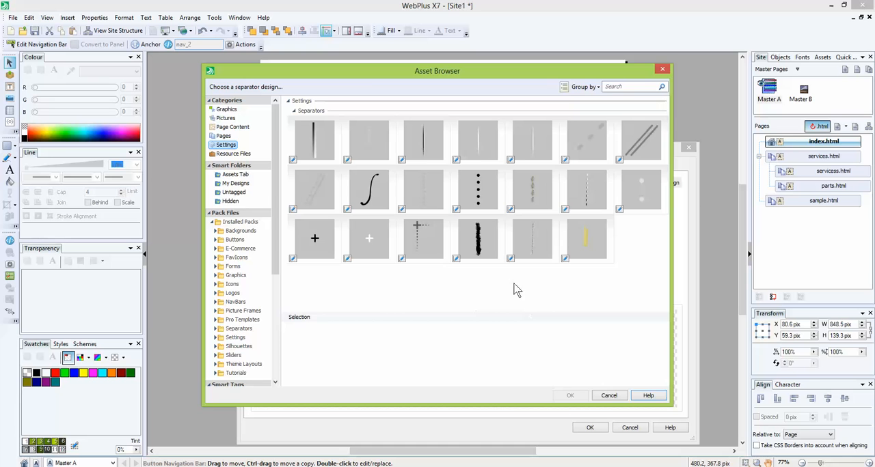
pyautogui.click(484, 248)
pyautogui.click(569, 396)
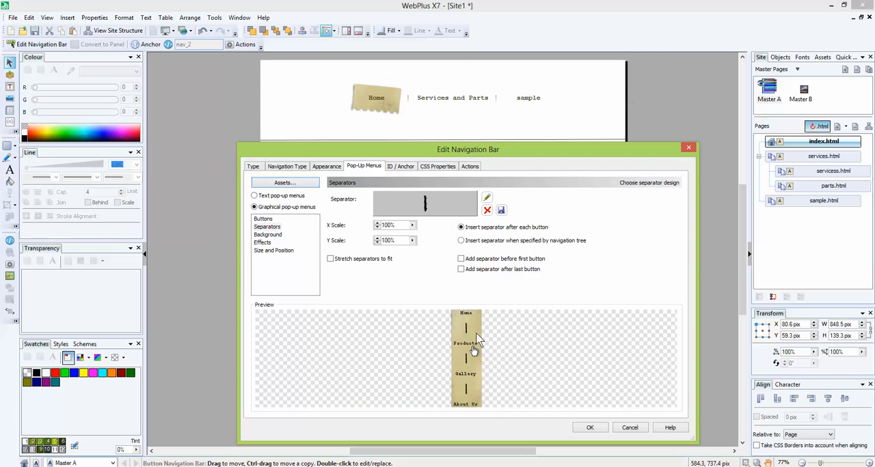
# Open the first pop-up's background design in Design Studio and add a chevron shape at its centre.
pyautogui.click(275, 236)
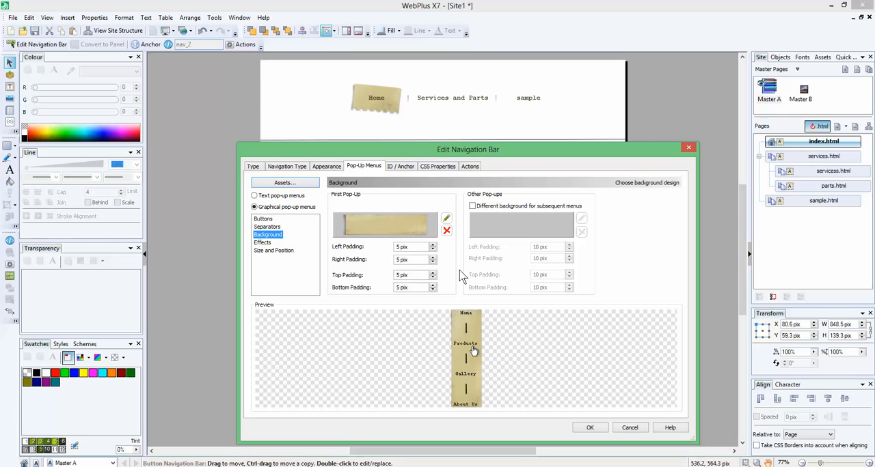
pyautogui.click(446, 220)
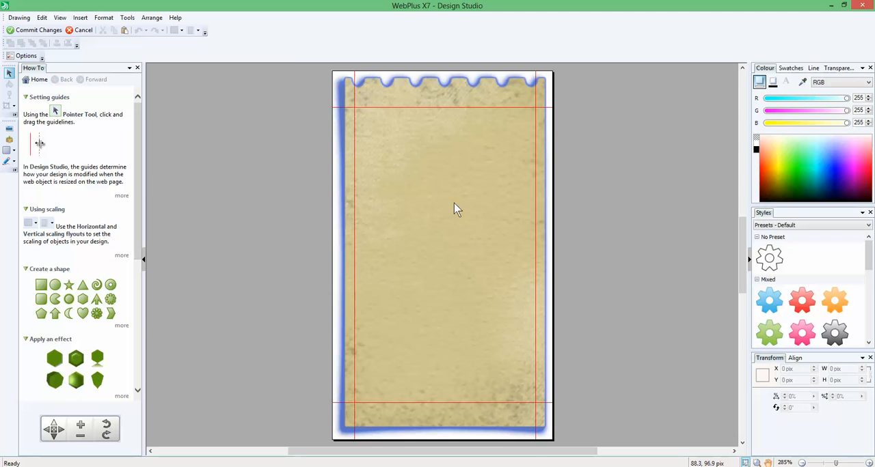
pyautogui.click(451, 204)
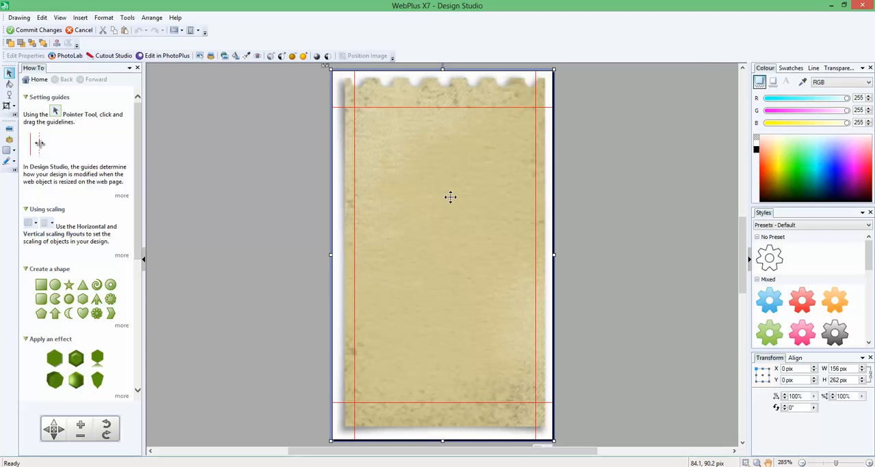
pyautogui.click(110, 314)
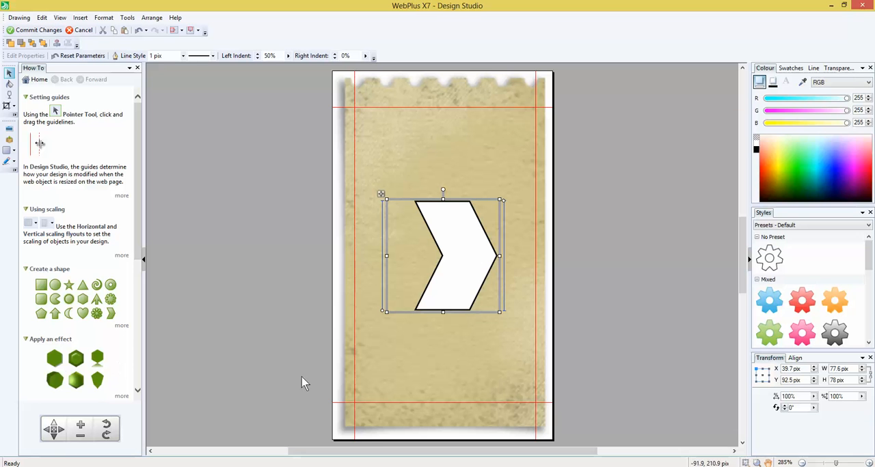
# Try the grey, orange and red preset styles on the chevron, apply the green one and commit the background design.
pyautogui.click(832, 332)
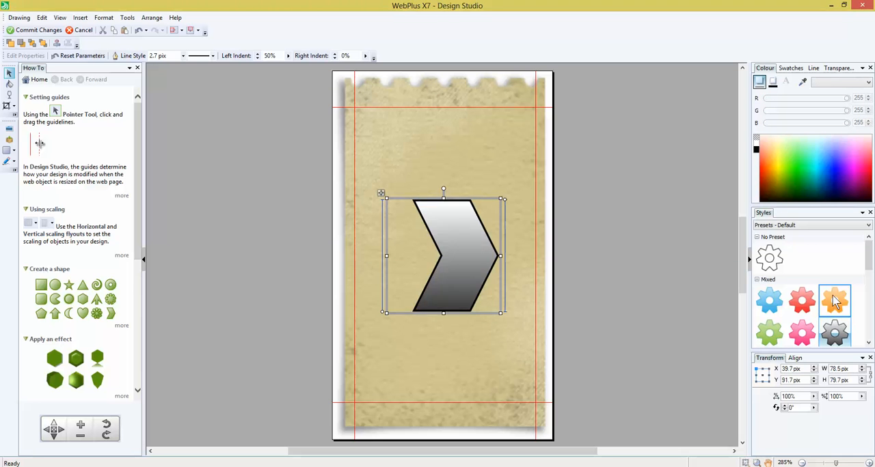
pyautogui.click(834, 301)
pyautogui.click(801, 301)
pyautogui.click(779, 340)
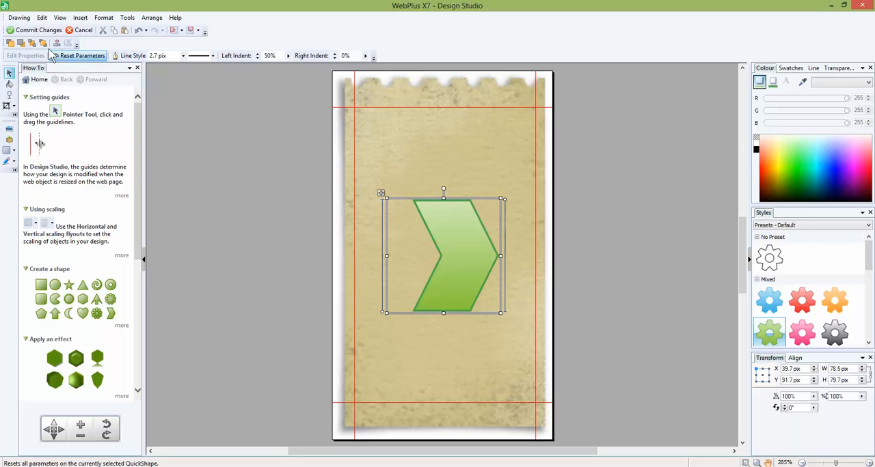
pyautogui.click(35, 30)
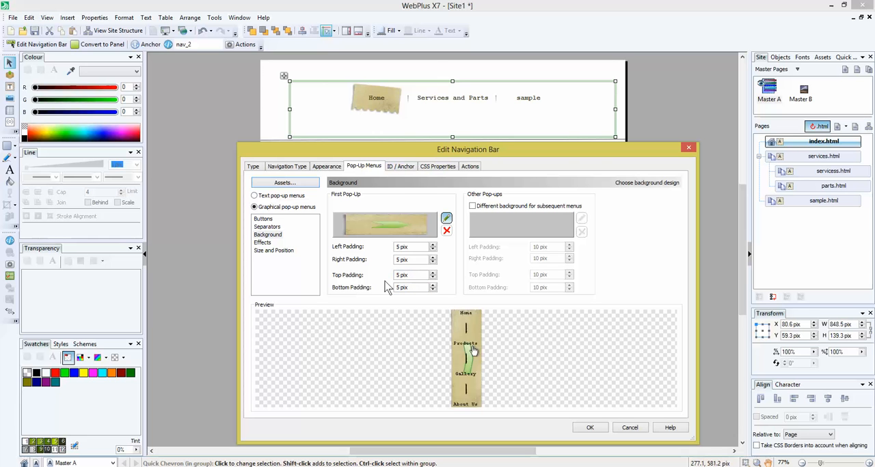
# Set the transparency effect of the pop-up menu to 24.
pyautogui.click(262, 244)
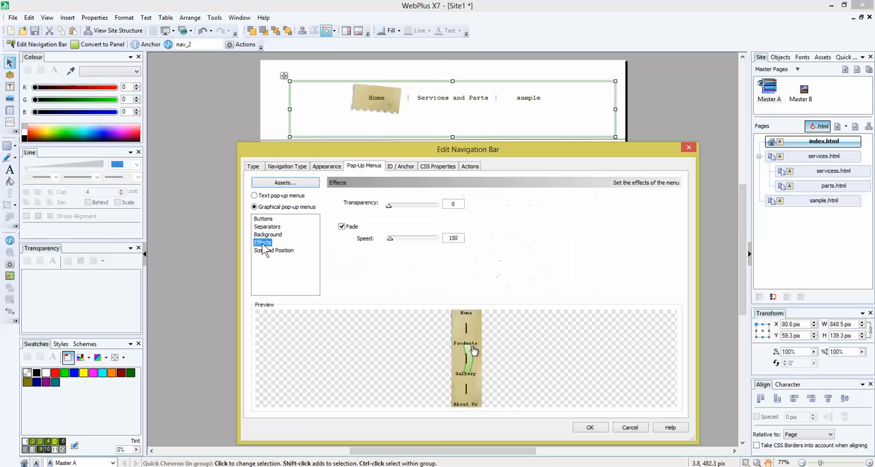
pyautogui.moveTo(389, 210)
pyautogui.mouseDown()
pyautogui.moveTo(420, 209)
pyautogui.moveTo(402, 213)
pyautogui.mouseUp()
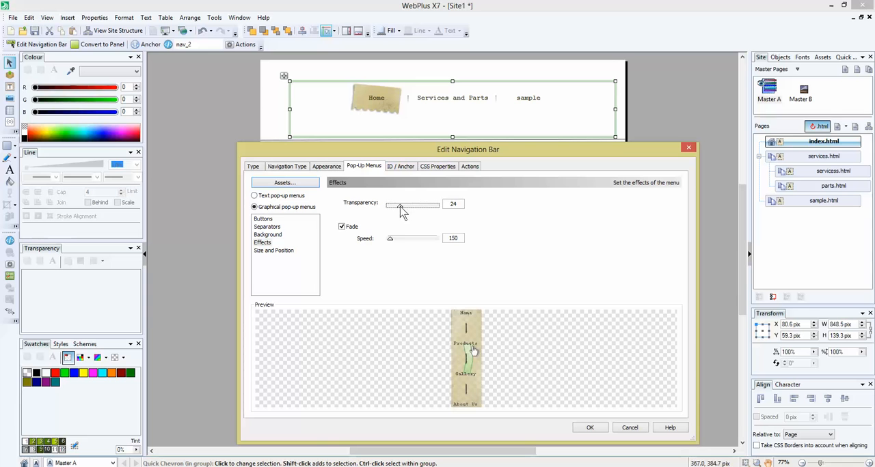
# Set the pop-up menus' fade speed to 1761, position them Above with Centre alignment, and accept the navigation bar settings.
pyautogui.moveTo(390, 241); pyautogui.dragTo(416, 250)
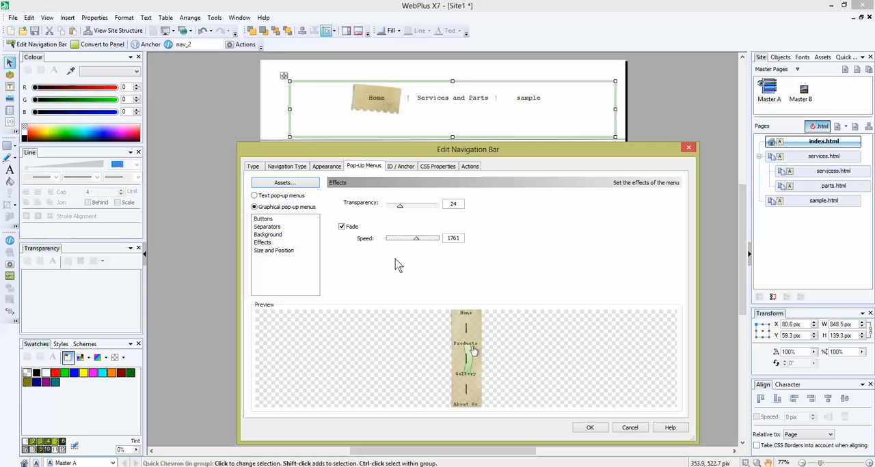
pyautogui.click(286, 251)
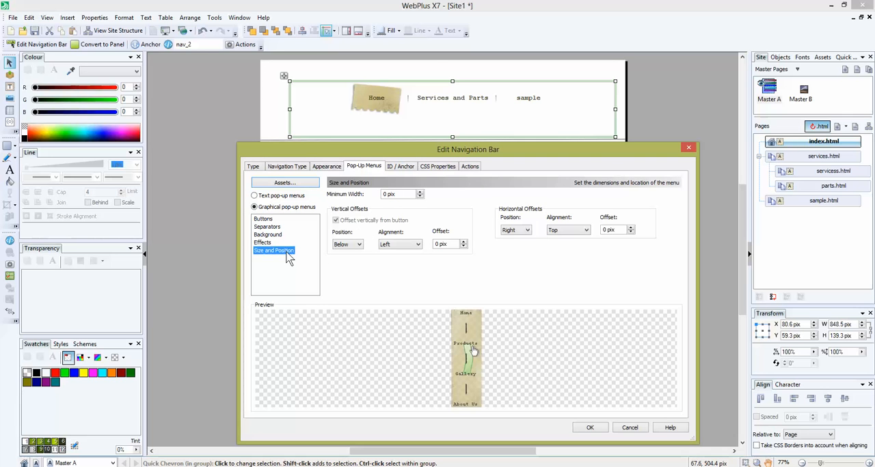
pyautogui.click(357, 245)
pyautogui.click(347, 258)
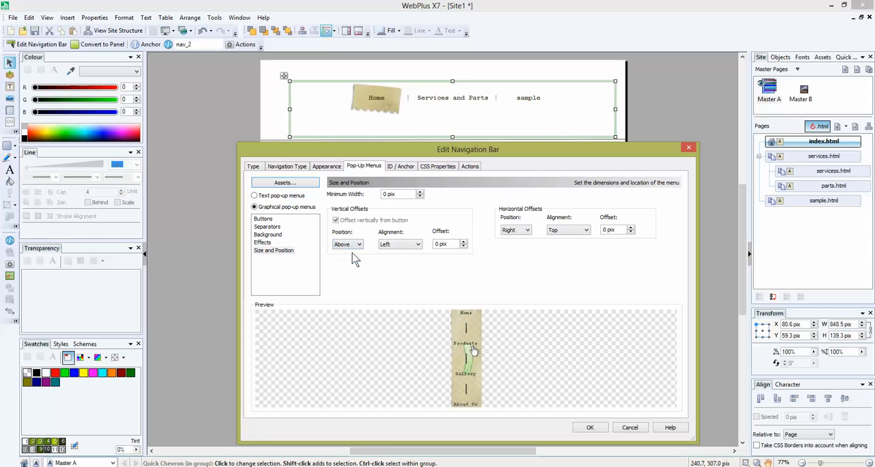
pyautogui.click(415, 248)
pyautogui.click(405, 260)
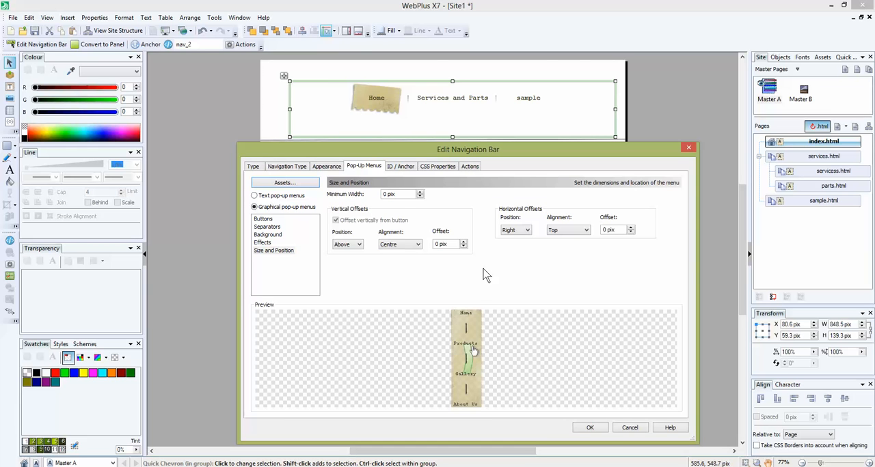
pyautogui.click(592, 428)
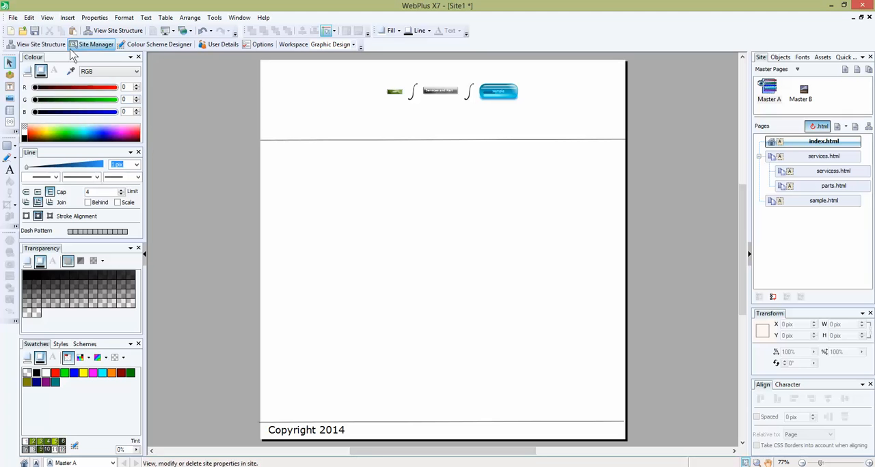
# Preview the site in the built-in Internet Explorer window, inspect the Services and Parts navigation button, and close the preview.
pyautogui.click(13, 17)
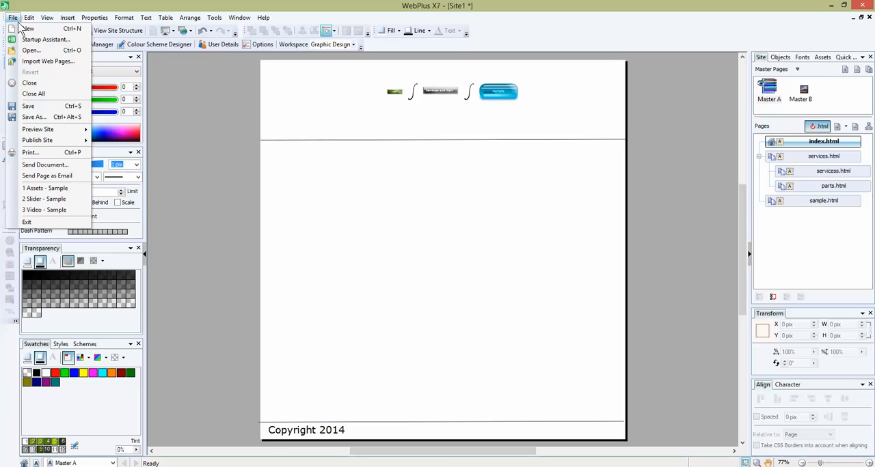
pyautogui.moveTo(46, 132)
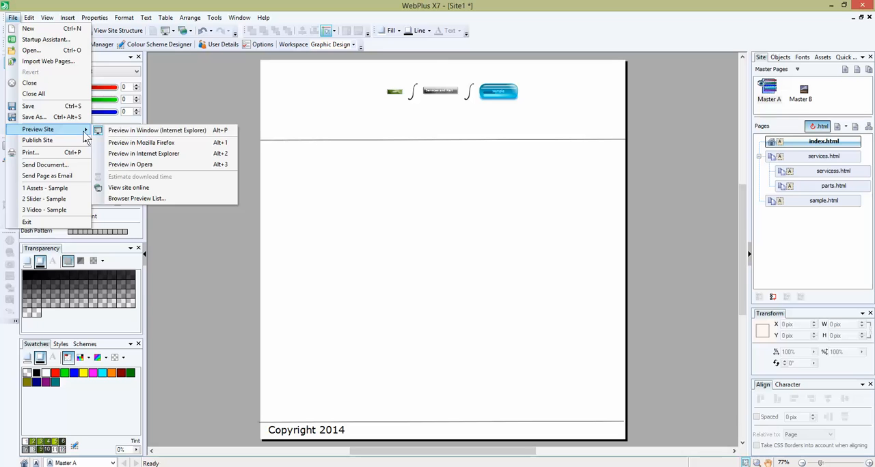
pyautogui.click(181, 131)
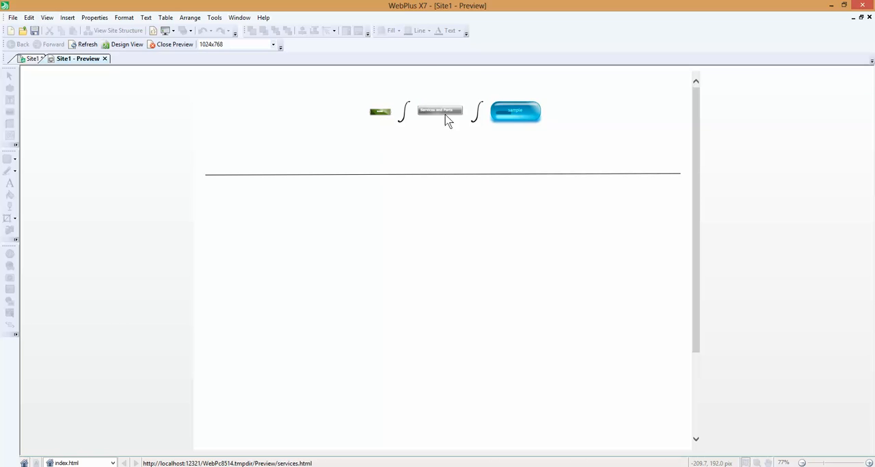
pyautogui.moveTo(448, 119)
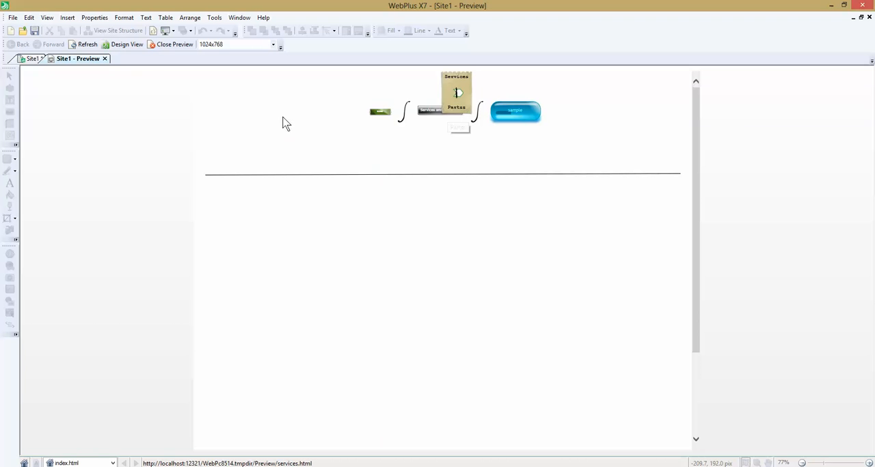
pyautogui.click(174, 45)
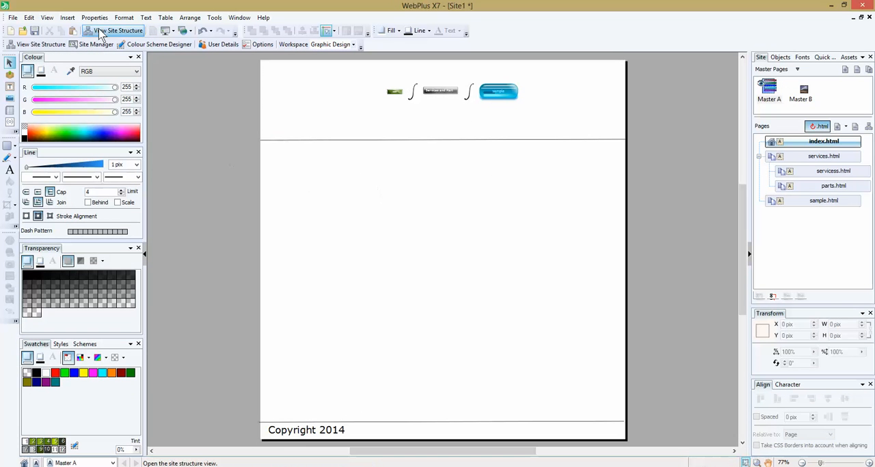
pyautogui.click(12, 17)
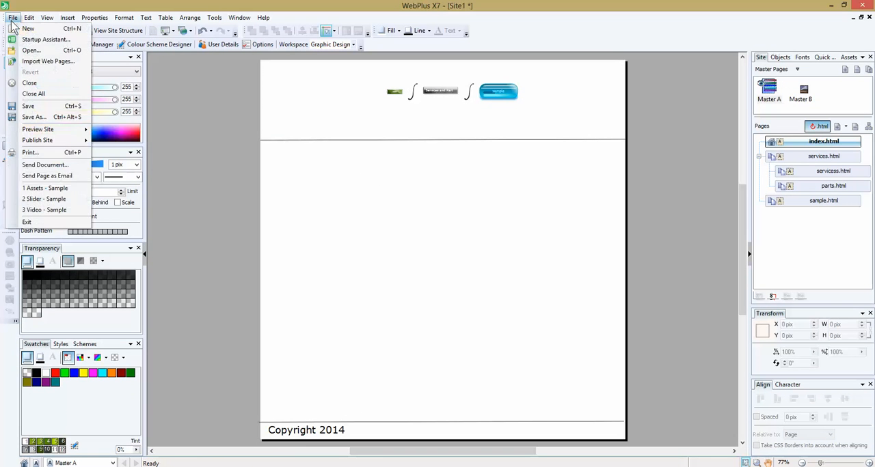
pyautogui.click(63, 108)
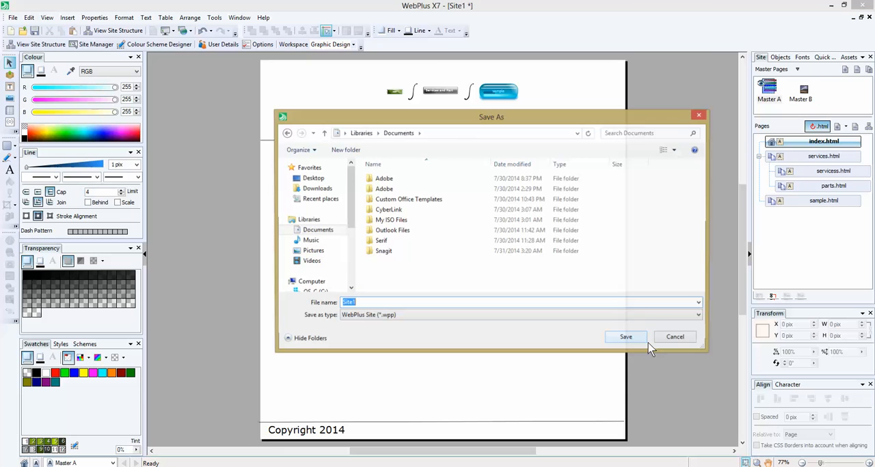
pyautogui.click(685, 341)
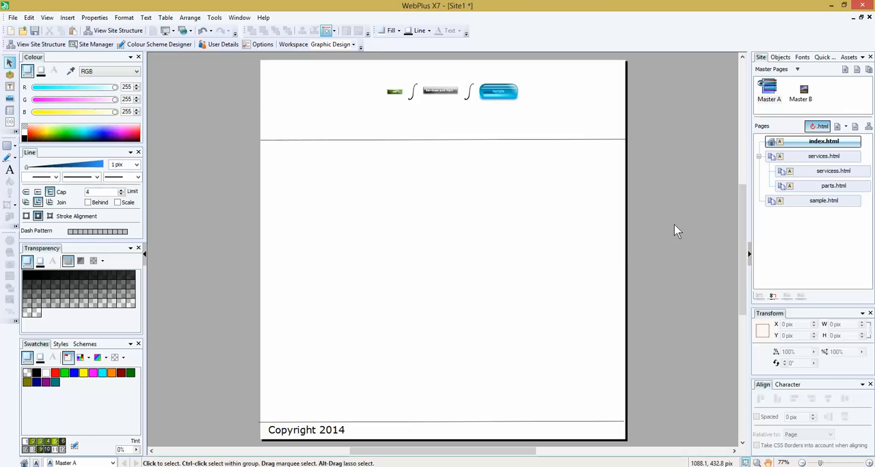
# Switch from the Master A page to the index.html page.
pyautogui.click(531, 103)
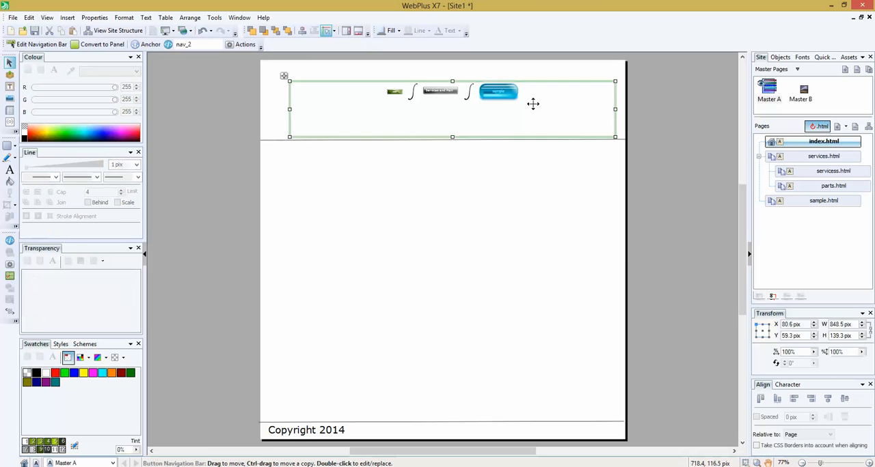
pyautogui.doubleClick(848, 143)
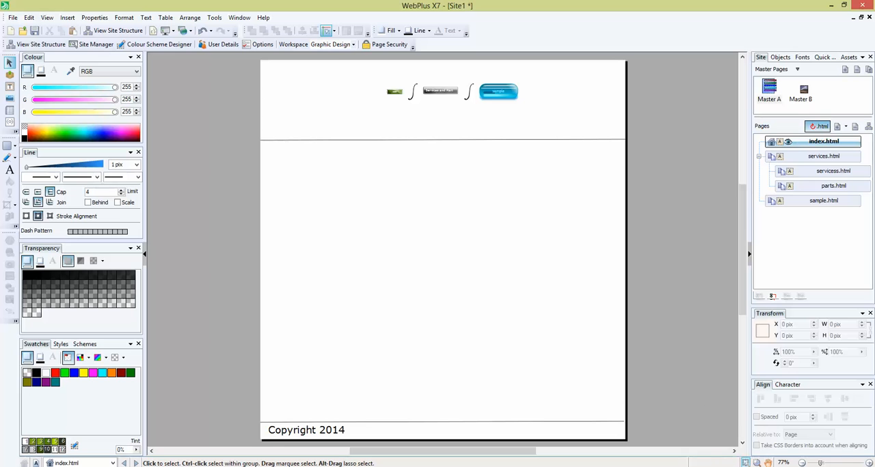
pyautogui.click(788, 466)
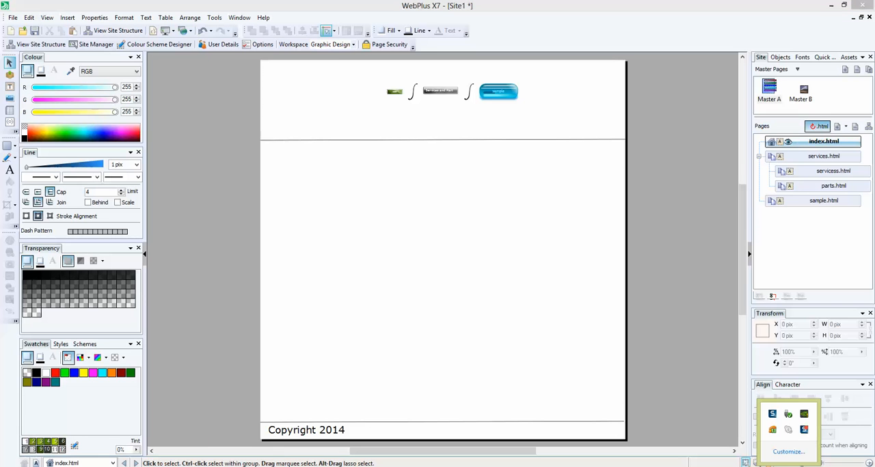